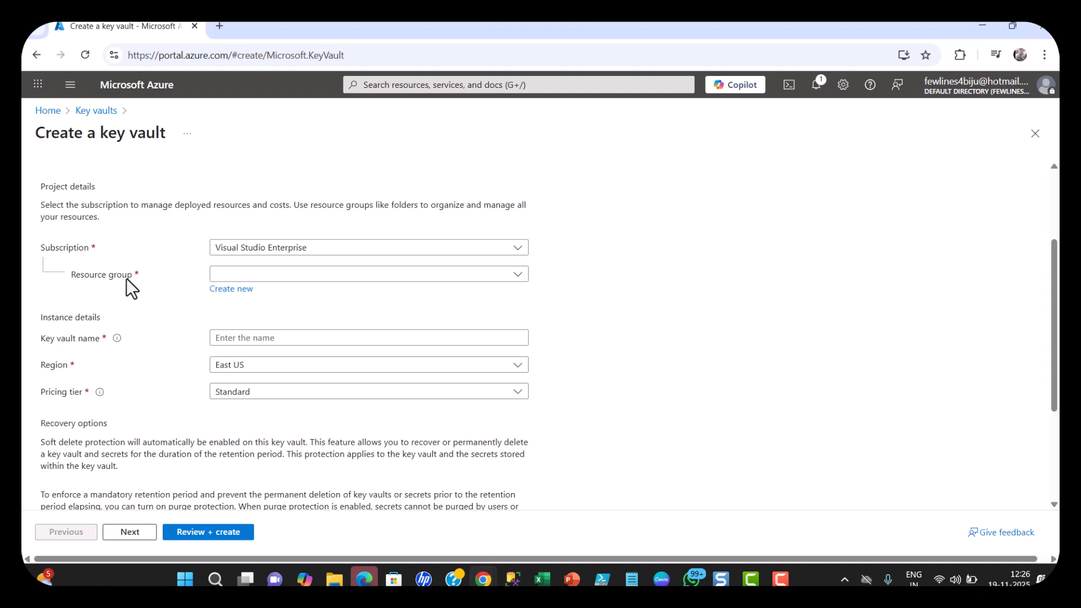
# Assign the new key vault to the existing resource group testkv
pyautogui.click(458, 276)
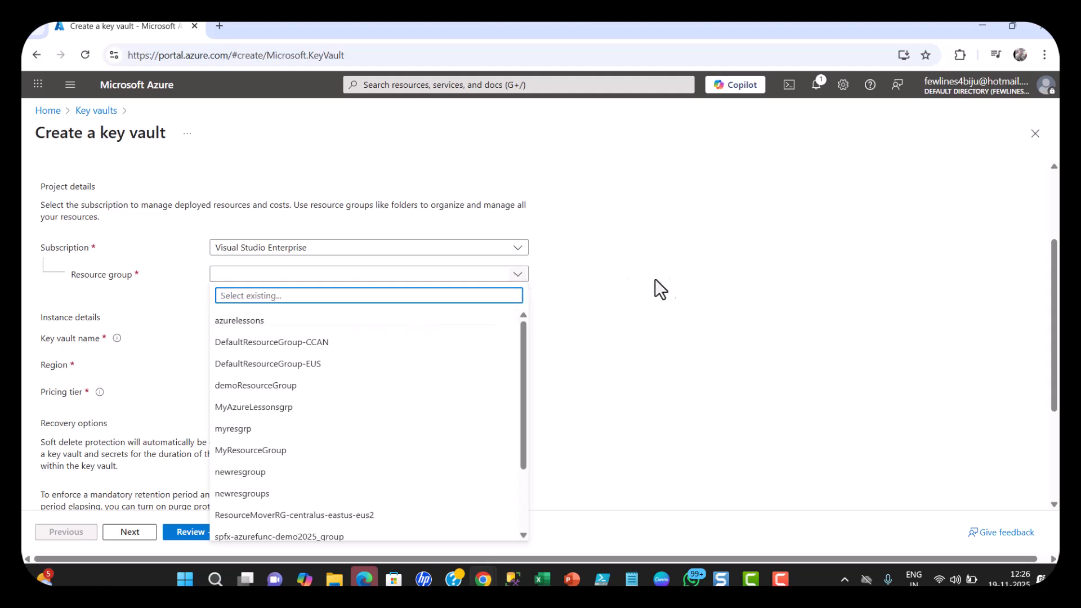
pyautogui.click(630, 288)
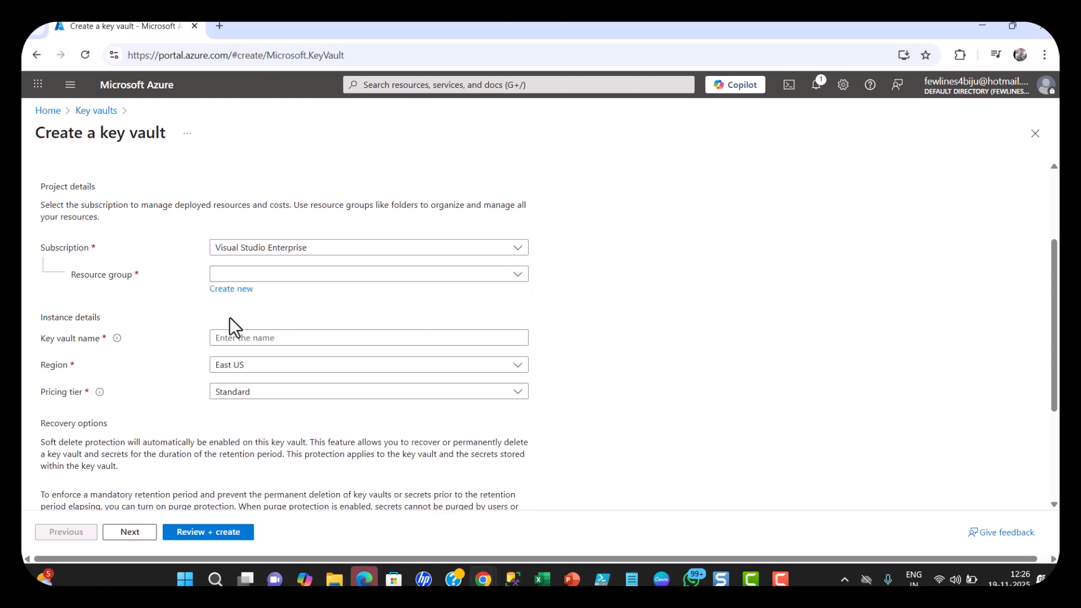
pyautogui.click(283, 276)
pyautogui.scroll(-2, 264, 430)
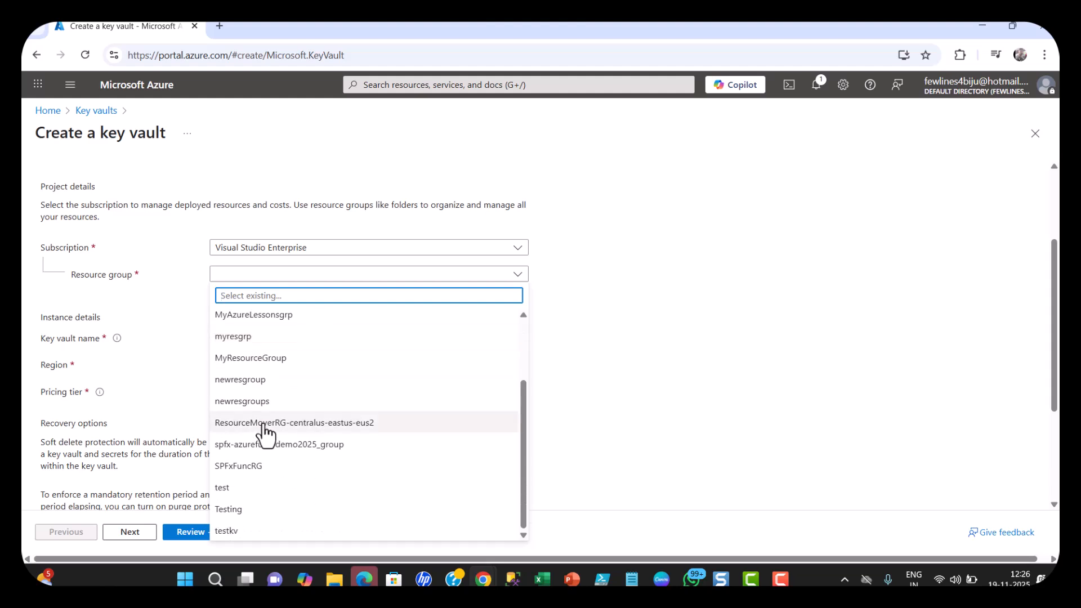
pyautogui.click(234, 532)
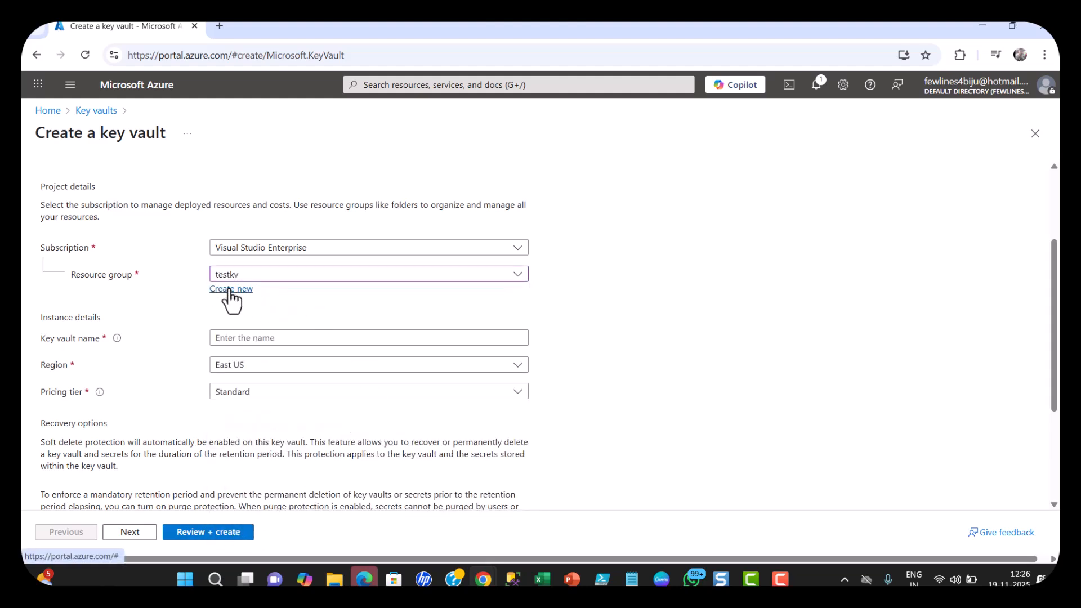
pyautogui.click(237, 289)
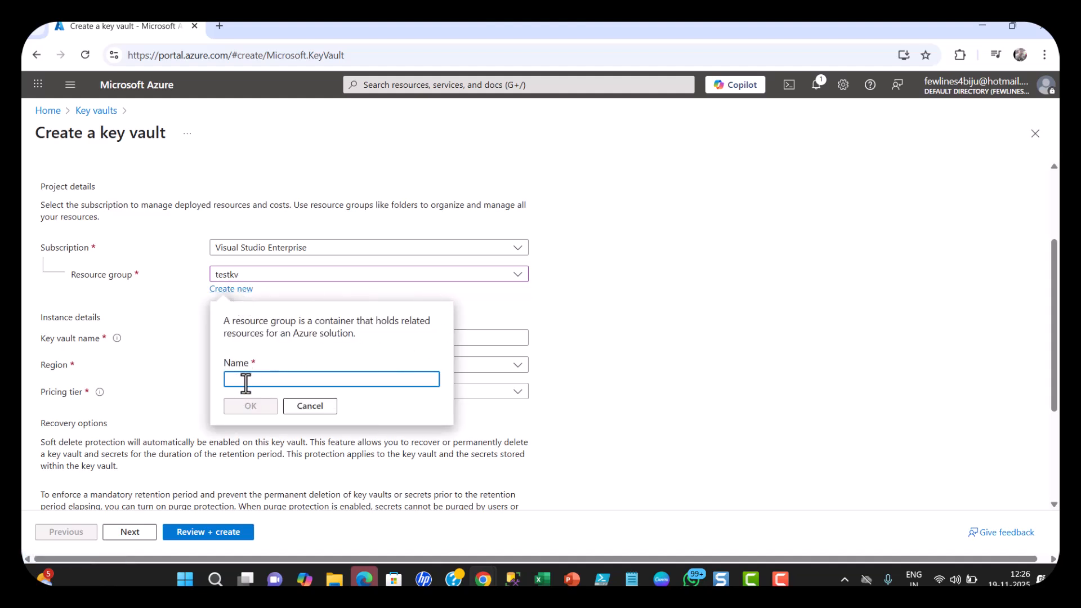
pyautogui.click(726, 318)
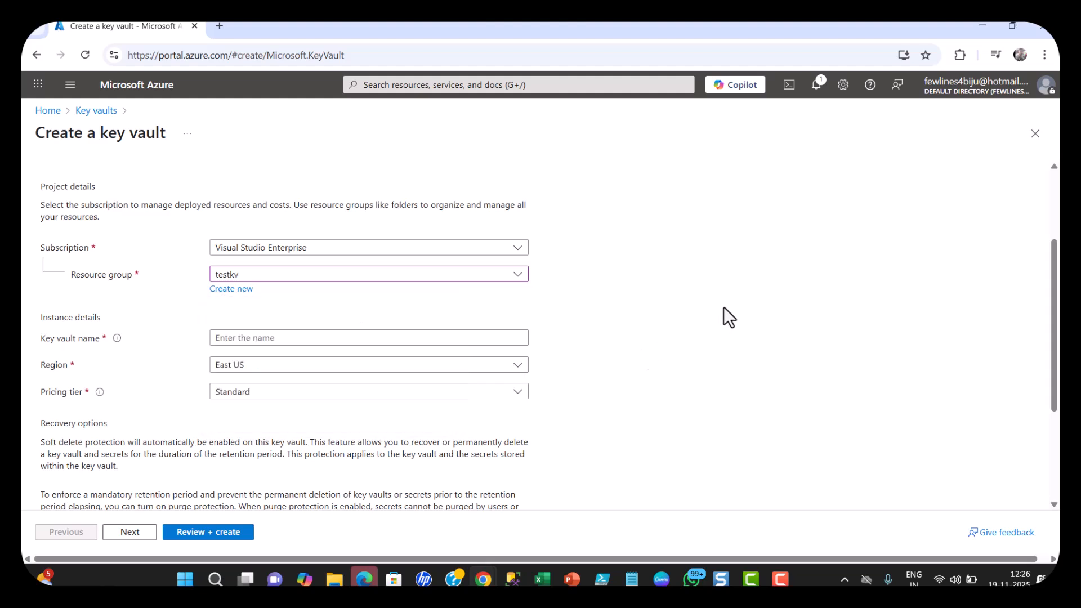
# Name the key vault azurelessonskv and keep the Standard pricing tier
pyautogui.scroll(-1, 728, 317)
pyautogui.click(281, 271)
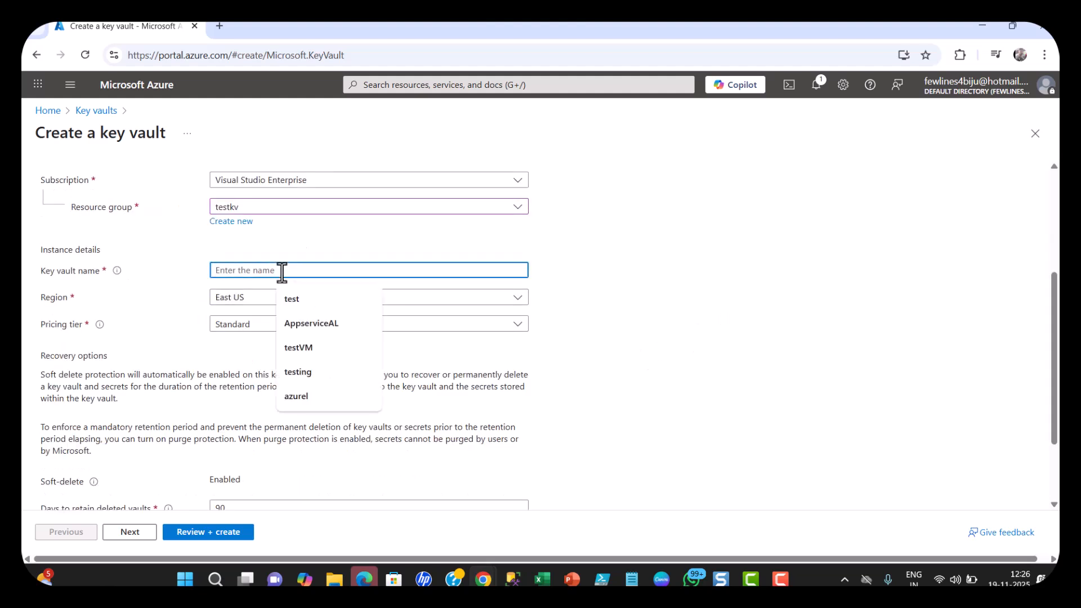
pyautogui.write('azu')
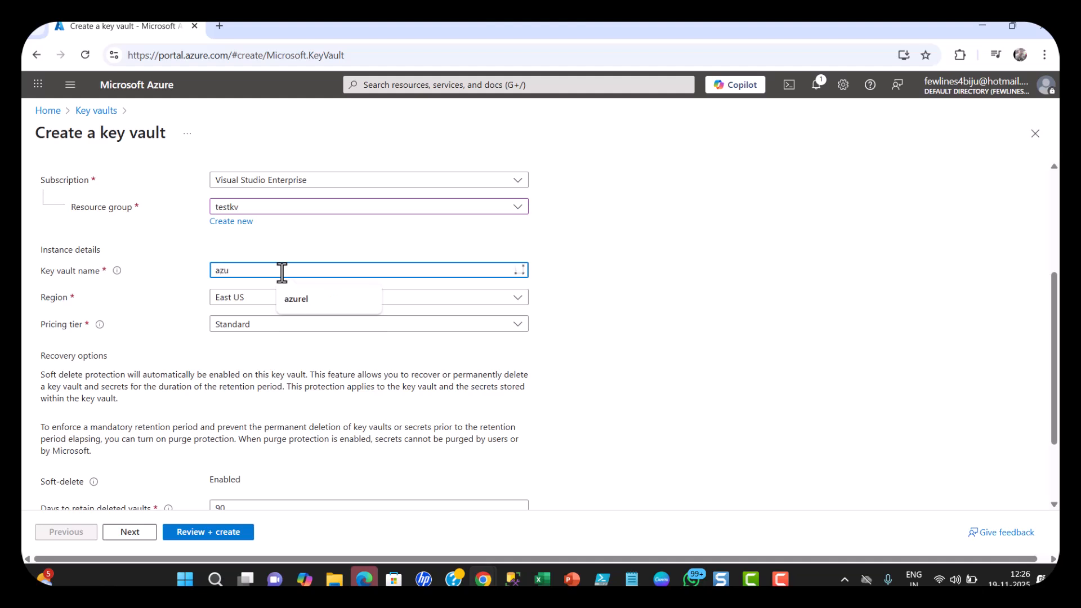
pyautogui.write('rele')
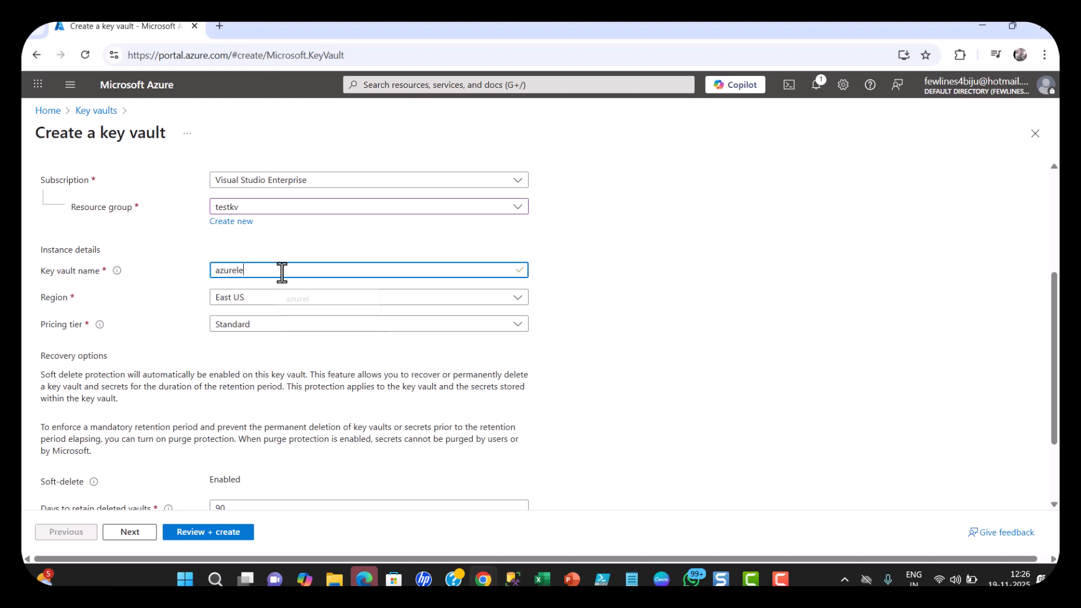
pyautogui.write('ssonskv')
pyautogui.click(634, 312)
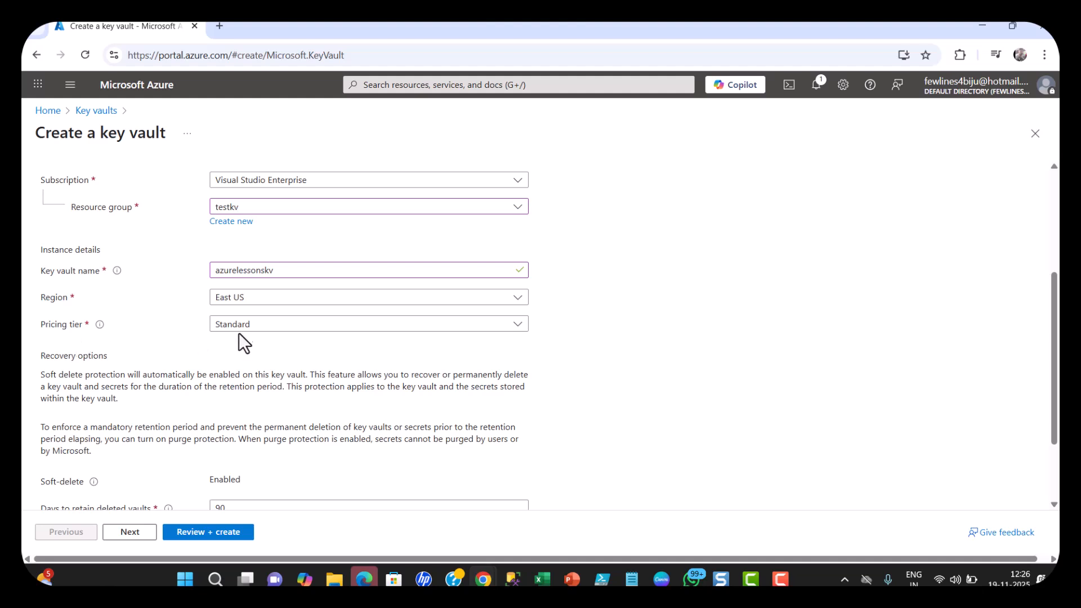
pyautogui.click(314, 326)
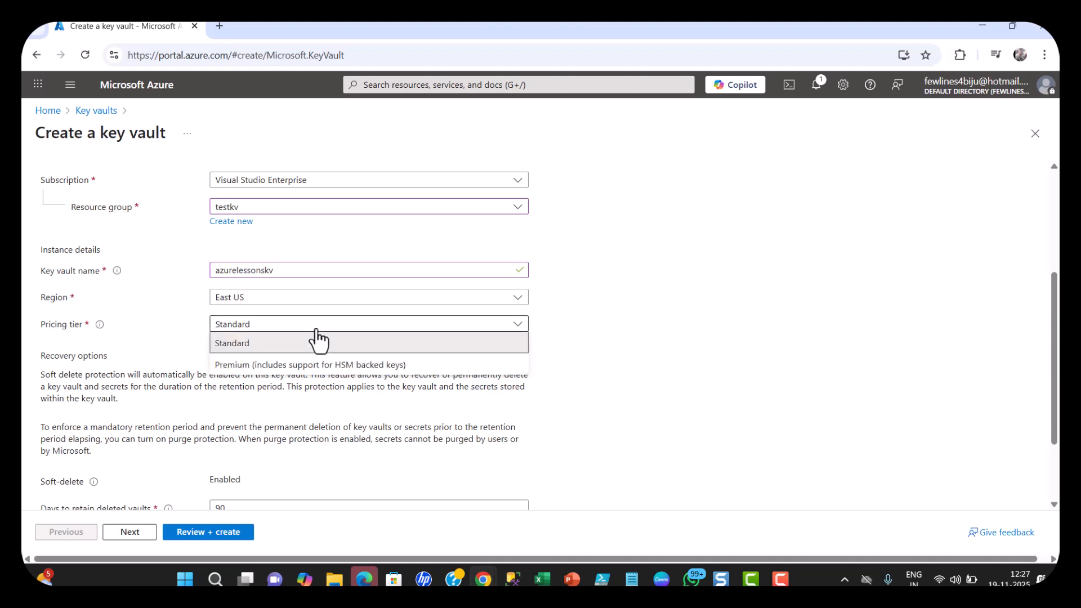
pyautogui.click(694, 347)
# Keep the default recovery, access configuration and networking settings, and advance to the tags settings
pyautogui.scroll(-2, 695, 349)
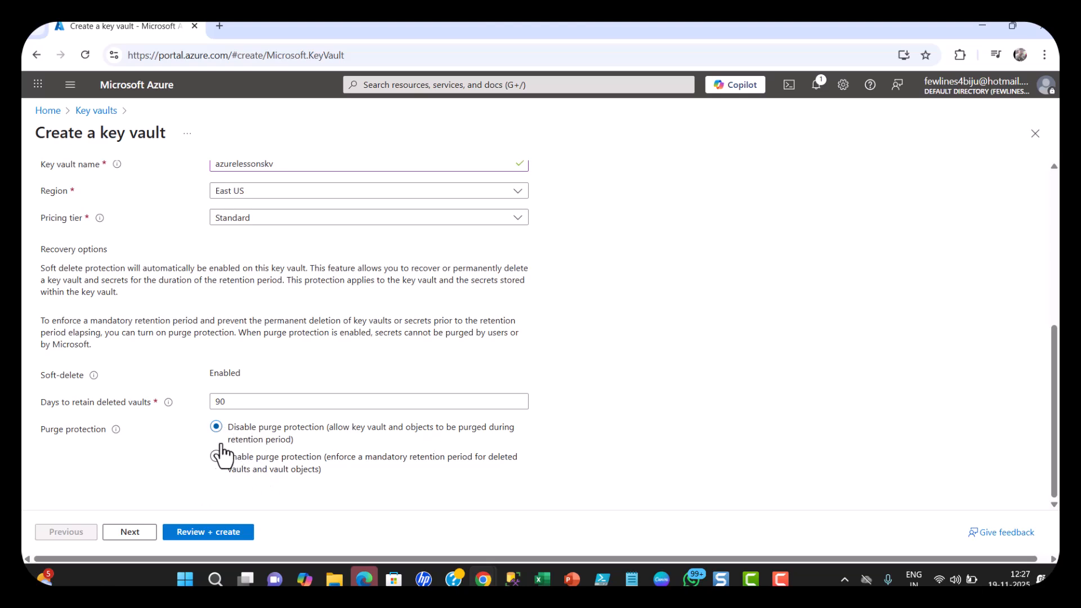
pyautogui.scroll(5, 507, 344)
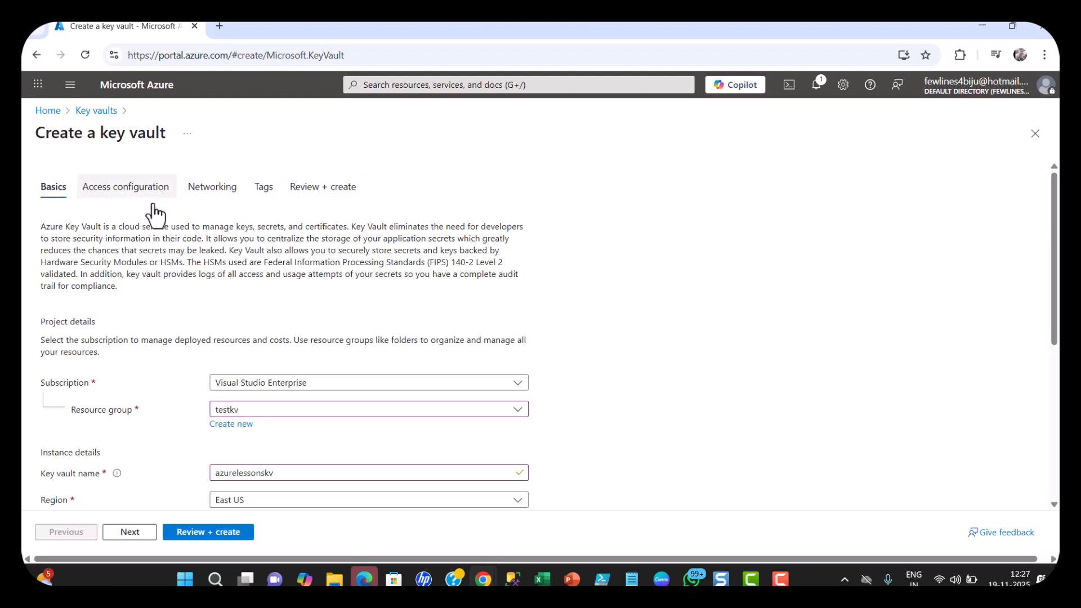
pyautogui.click(130, 532)
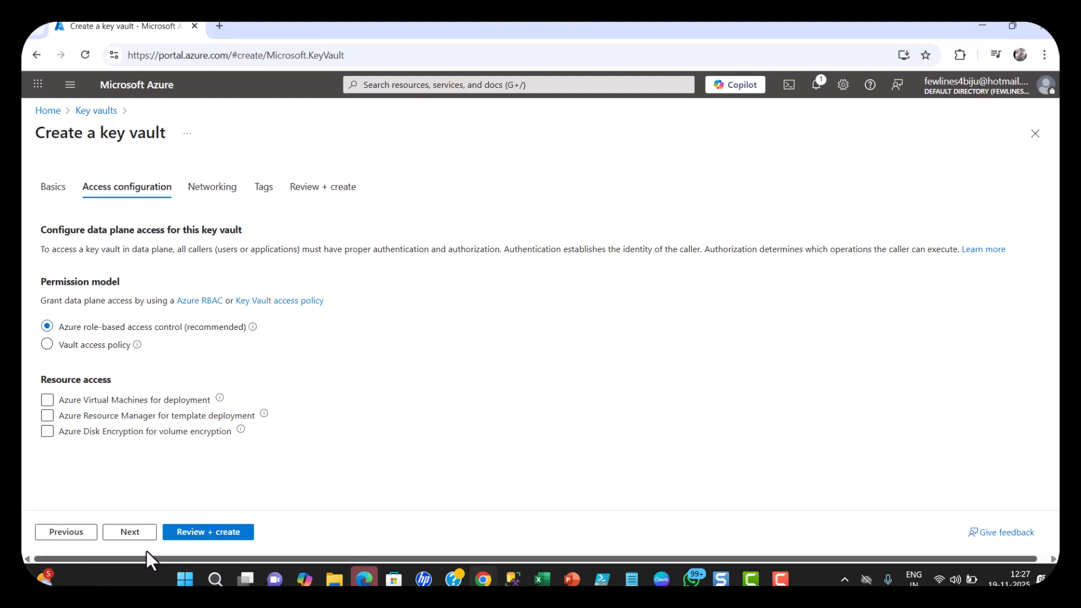
pyautogui.click(135, 536)
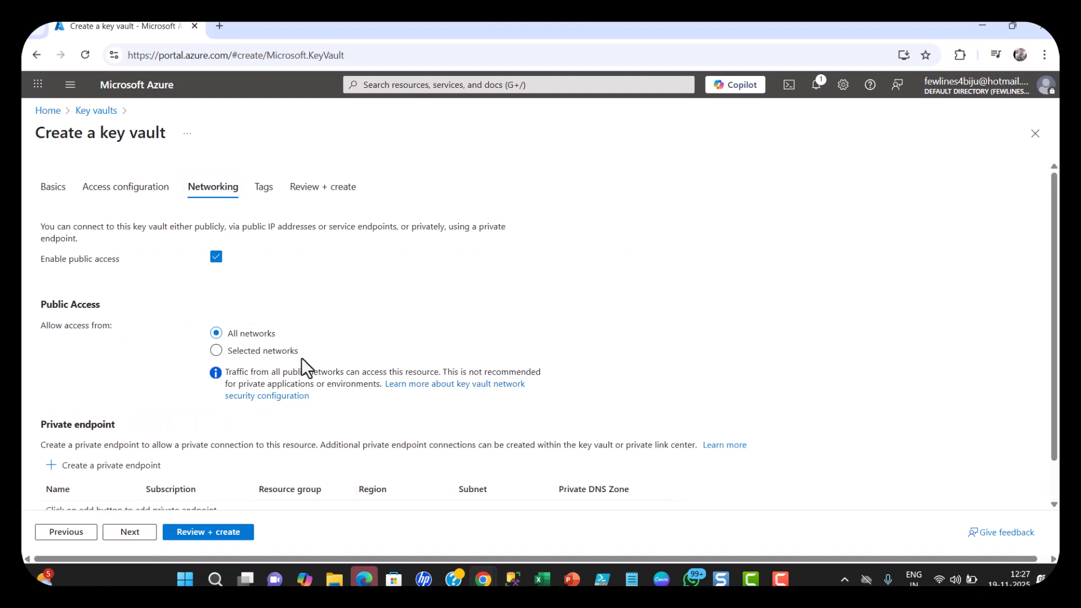
pyautogui.scroll(-1, 299, 358)
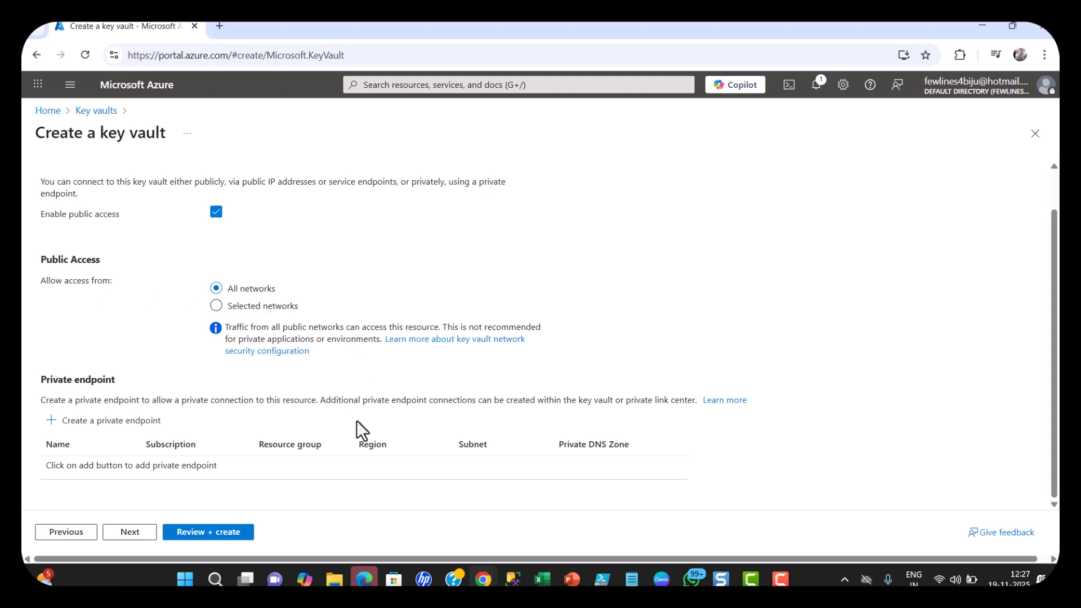
pyautogui.scroll(1, 265, 338)
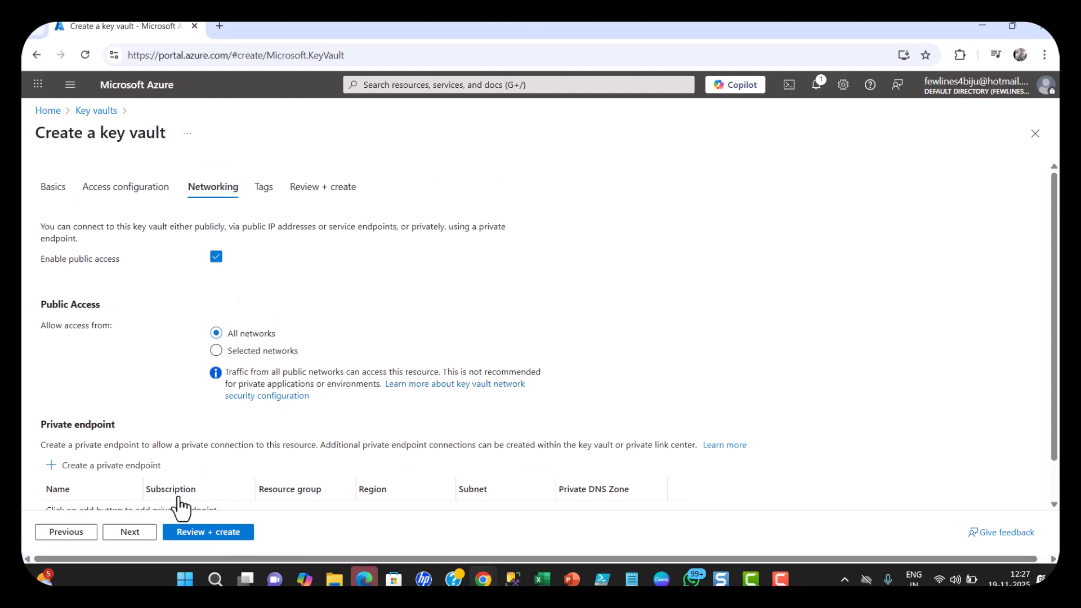
pyautogui.click(130, 532)
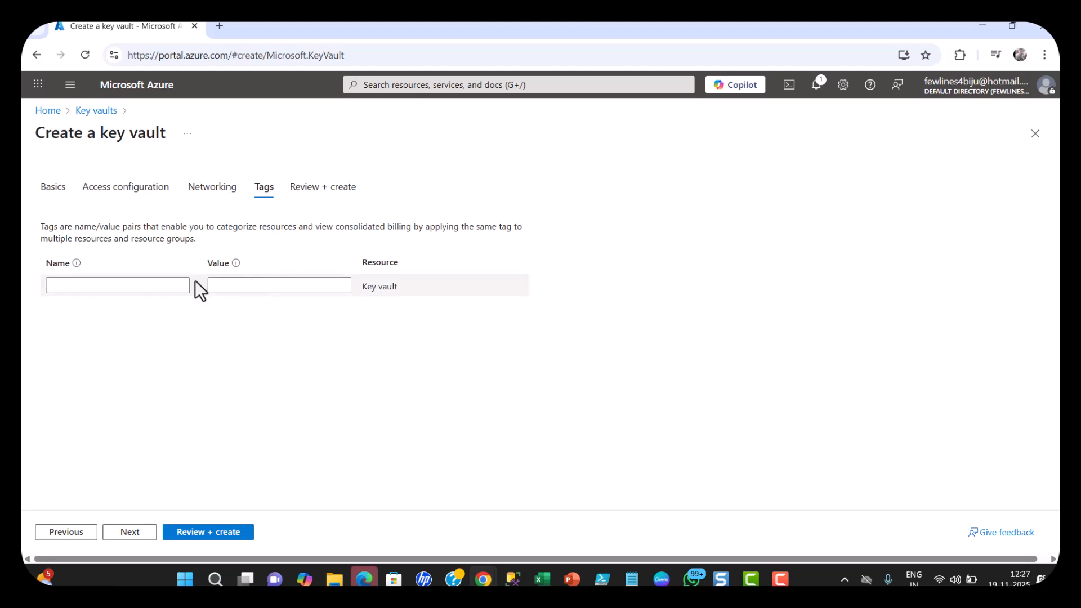
# Review the key vault configuration without adding tags and create the vault
pyautogui.click(212, 534)
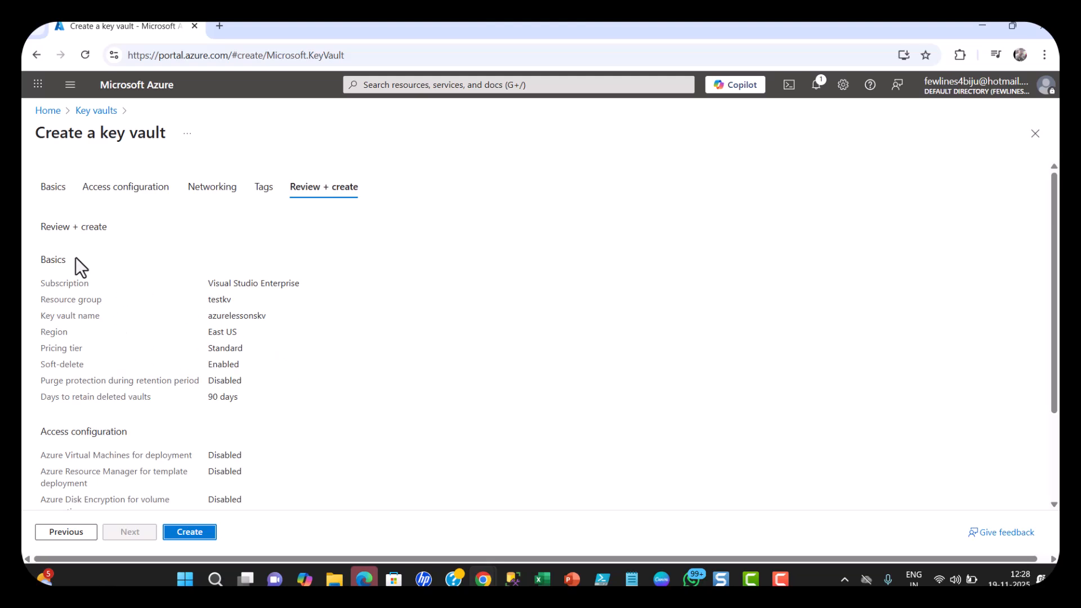
pyautogui.scroll(-2, 319, 401)
pyautogui.click(201, 536)
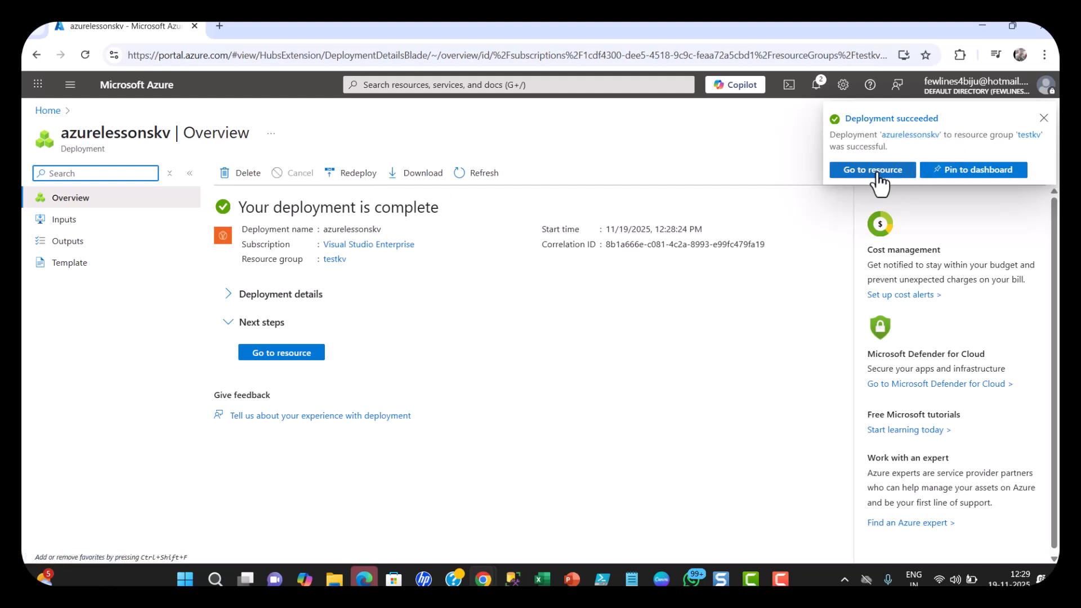
# Go to the deployed azurelessonskv resource, check its overview and open its list of secrets
pyautogui.click(280, 353)
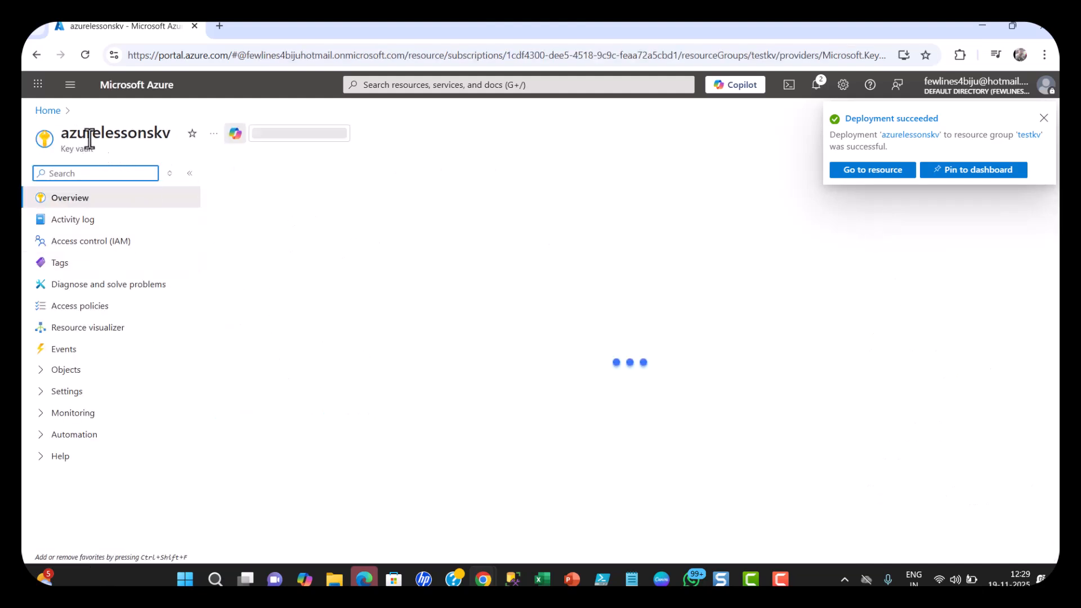
pyautogui.moveTo(64, 132); pyautogui.dragTo(170, 134)
pyautogui.doubleClick(145, 135)
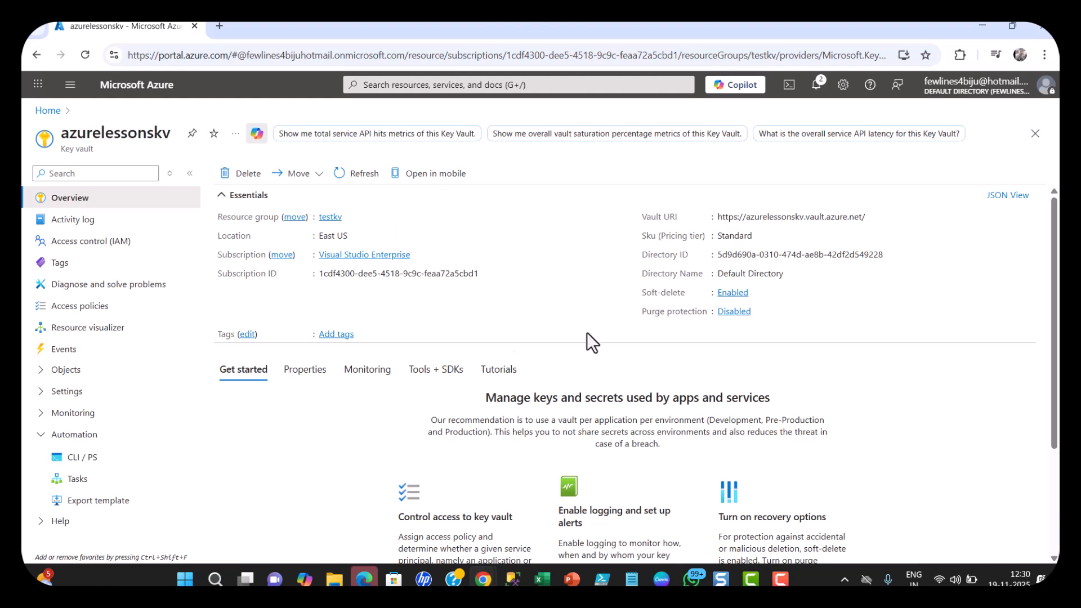
pyautogui.moveTo(428, 272)
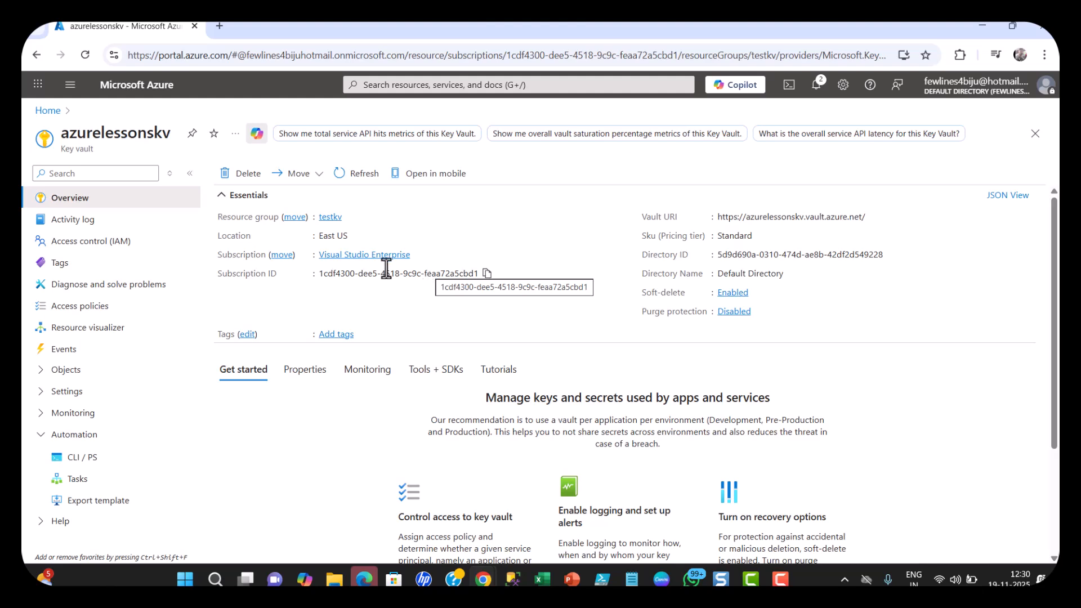
pyautogui.click(41, 370)
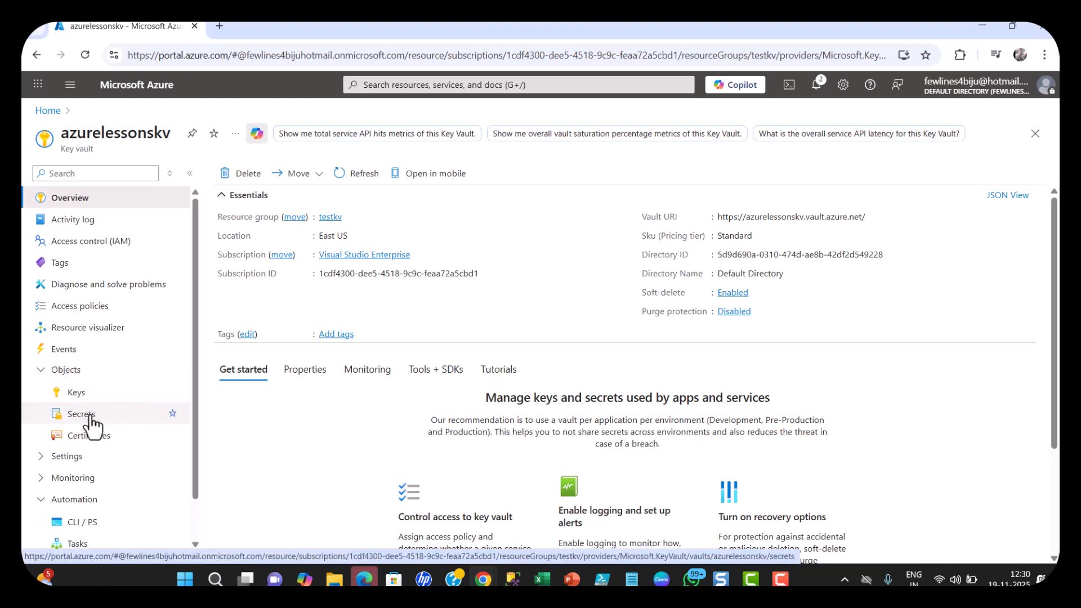
pyautogui.click(92, 417)
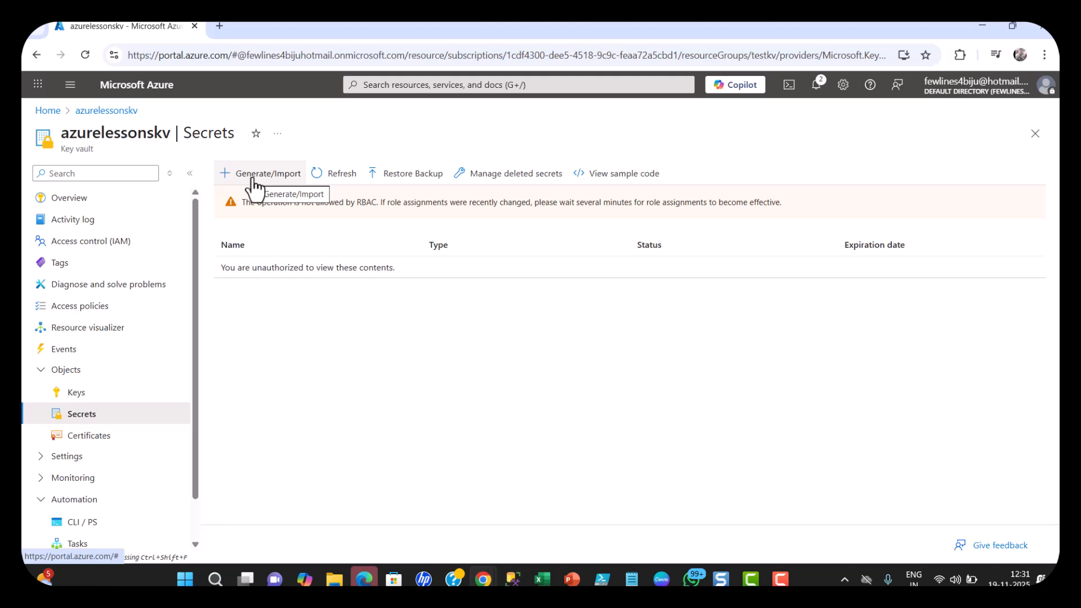
# Start a new secret with the Manual upload option, name it azurelessonsc and fill in the secret value
pyautogui.click(254, 179)
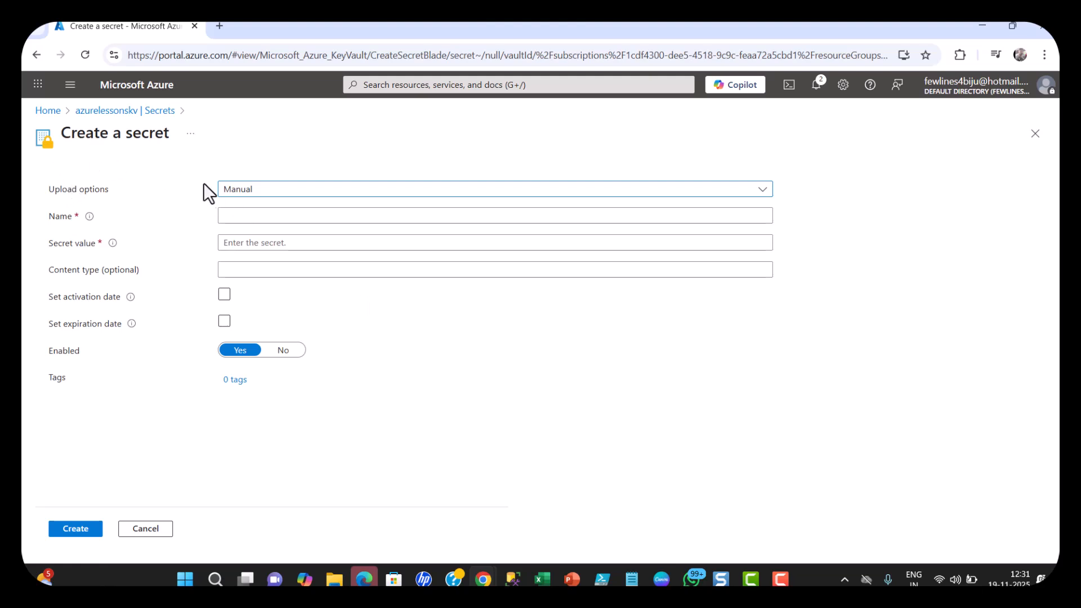
pyautogui.click(273, 189)
pyautogui.click(326, 145)
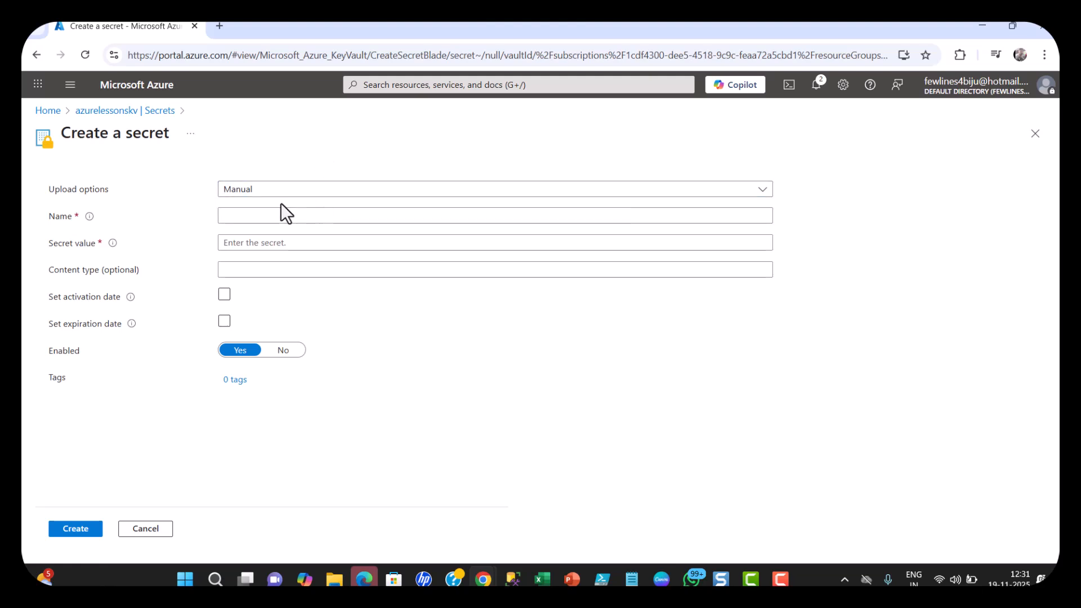
pyautogui.click(264, 216)
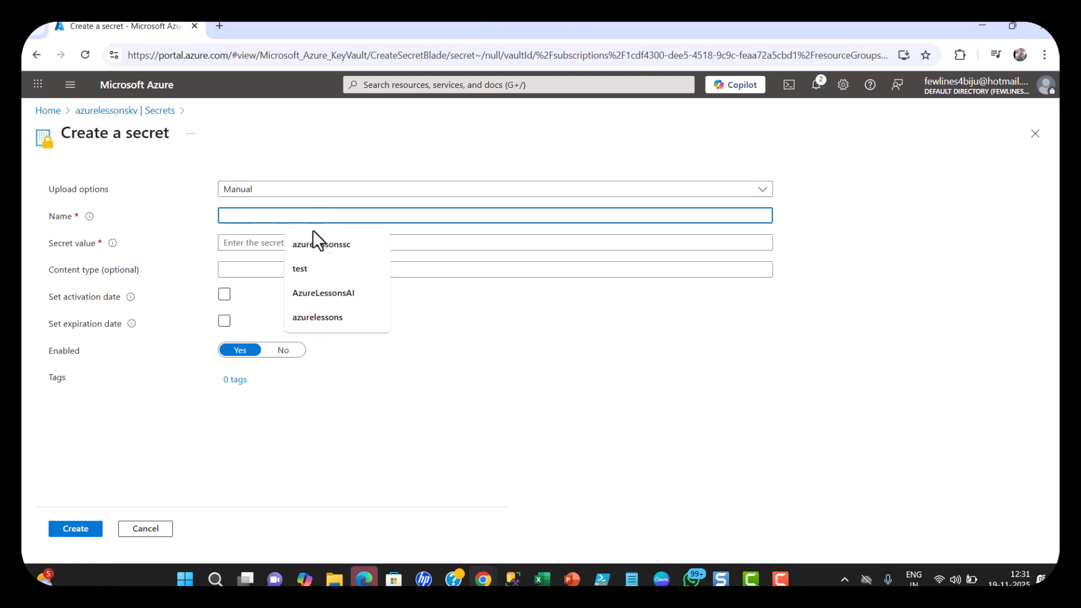
pyautogui.click(329, 245)
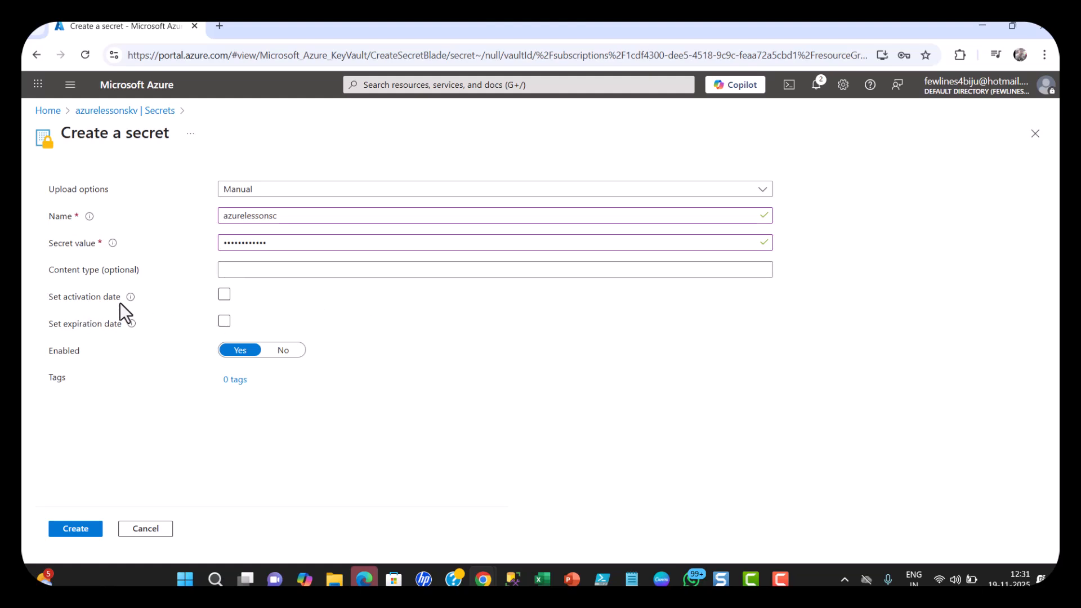
# Enable an activation date for the secret and set its expiration date to 11/19/2026
pyautogui.click(242, 297)
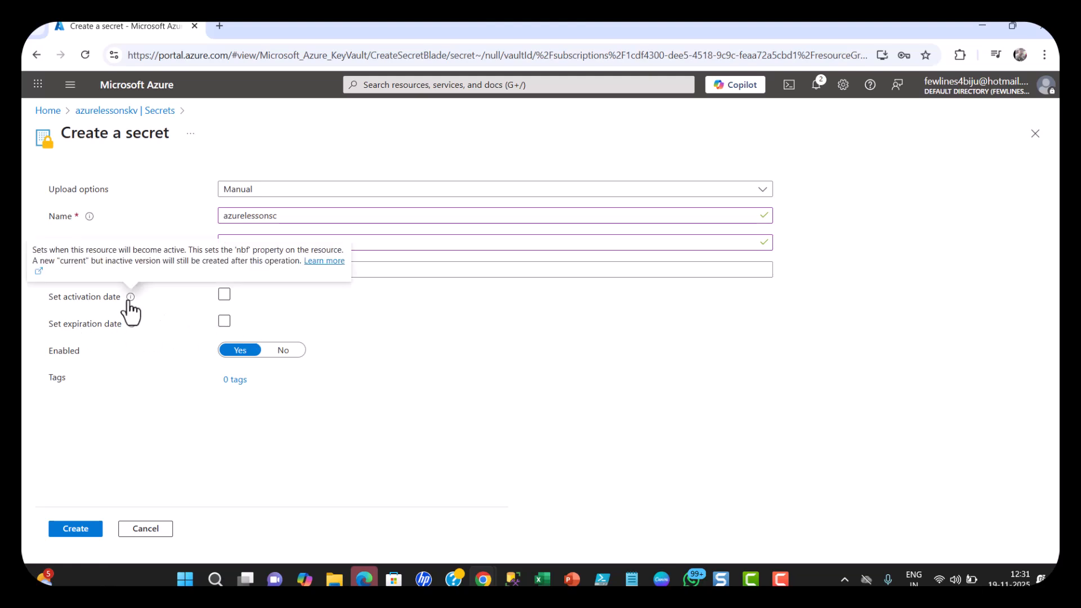
pyautogui.click(225, 294)
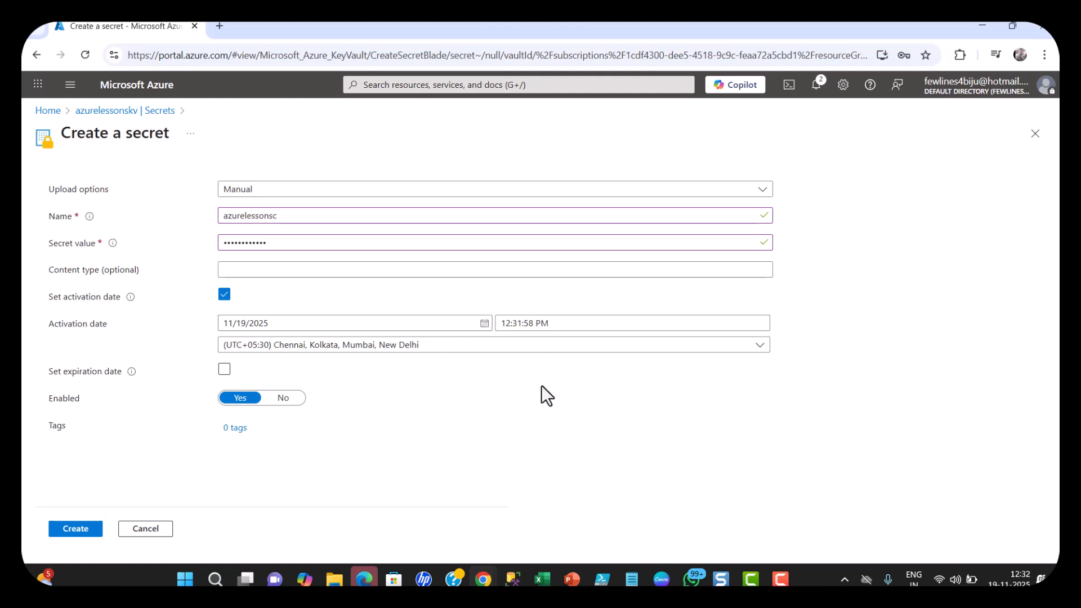
pyautogui.click(224, 370)
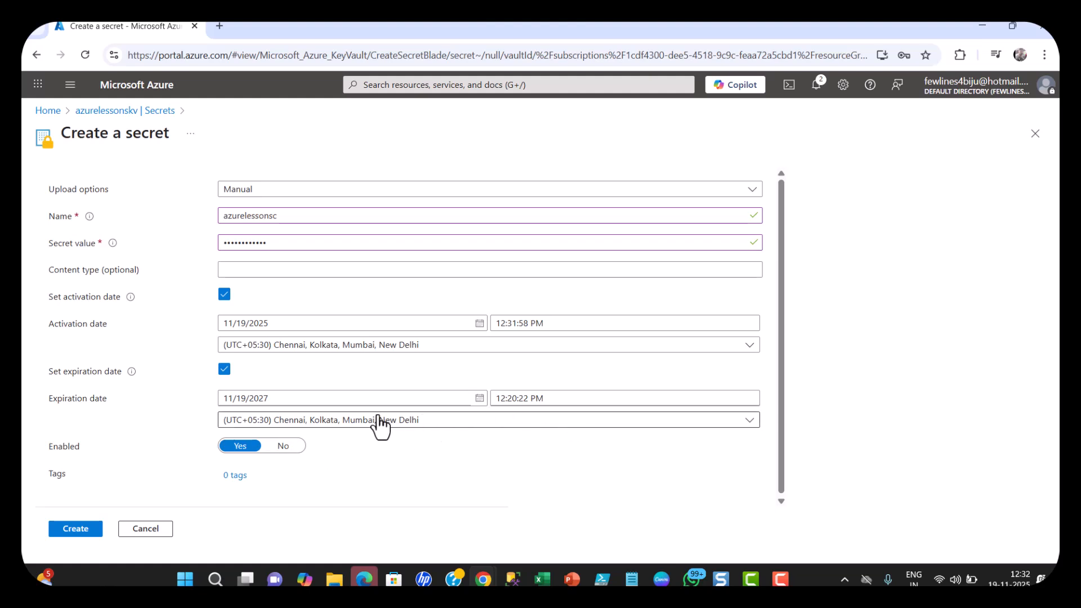
pyautogui.click(275, 399)
pyautogui.press('BackSpace')
pyautogui.write('6')
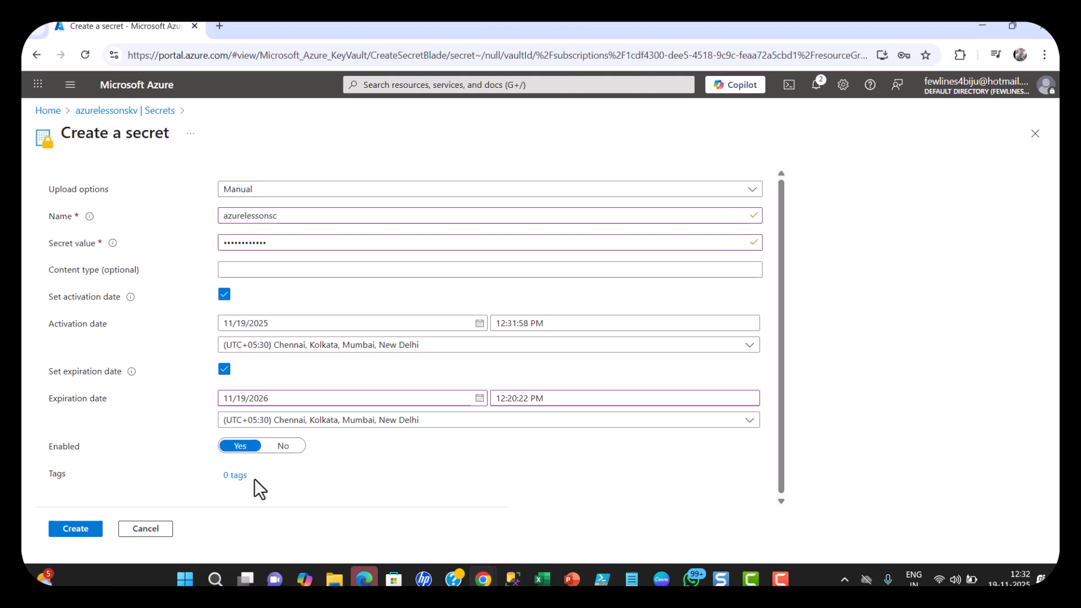
# Try to create the secret with the entered settings and open the notifications about it
pyautogui.click(81, 531)
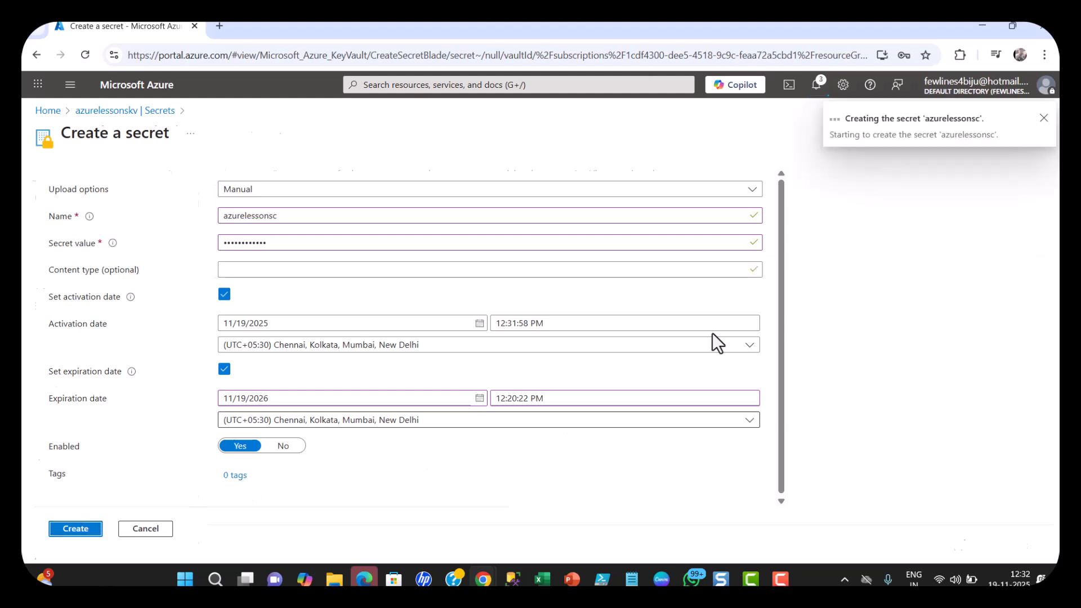
pyautogui.click(949, 156)
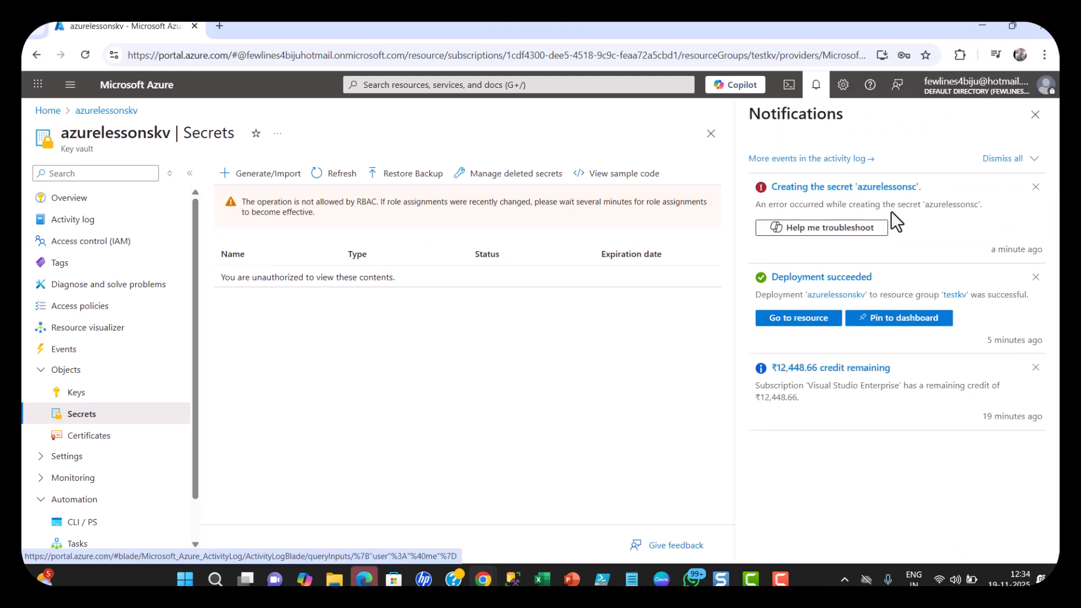
# Close the notifications, duplicate the azurelessonskv browser tab and open the vault's access control (IAM) page in the copy
pyautogui.click(1038, 116)
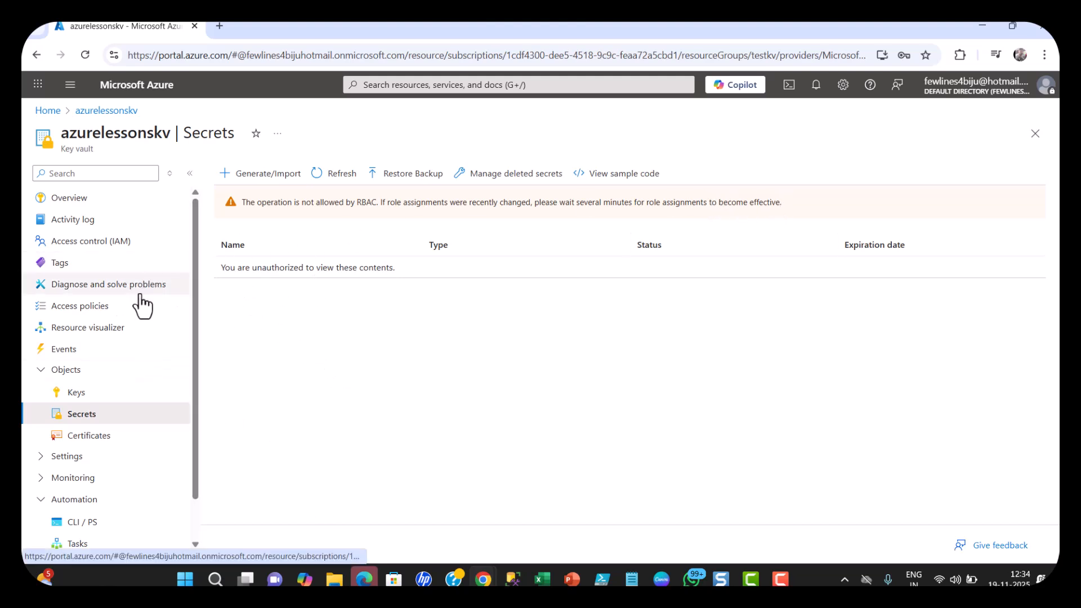
pyautogui.rightClick(148, 23)
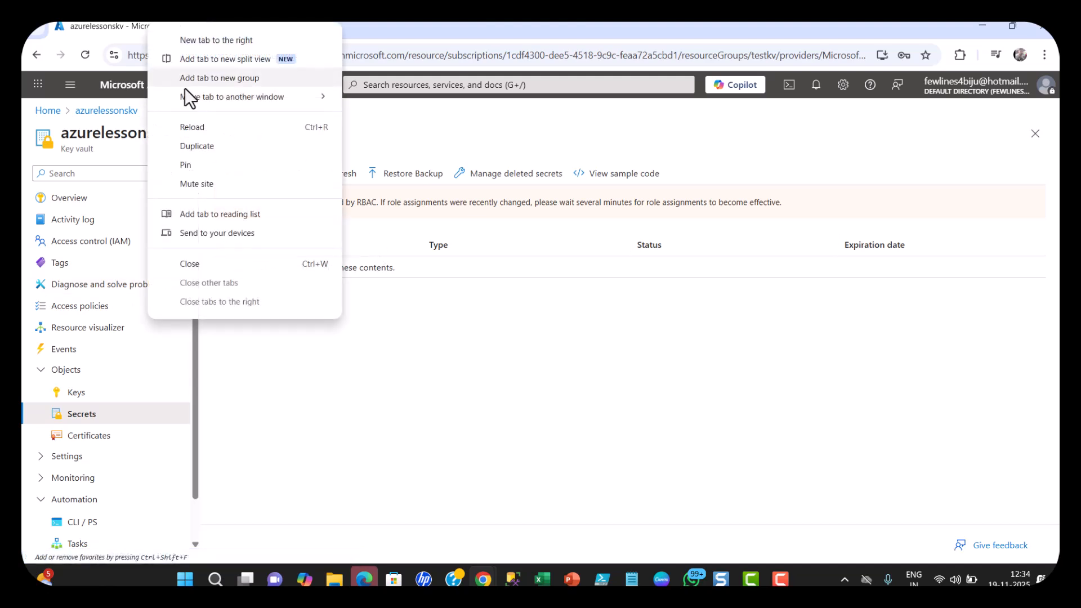
pyautogui.click(211, 146)
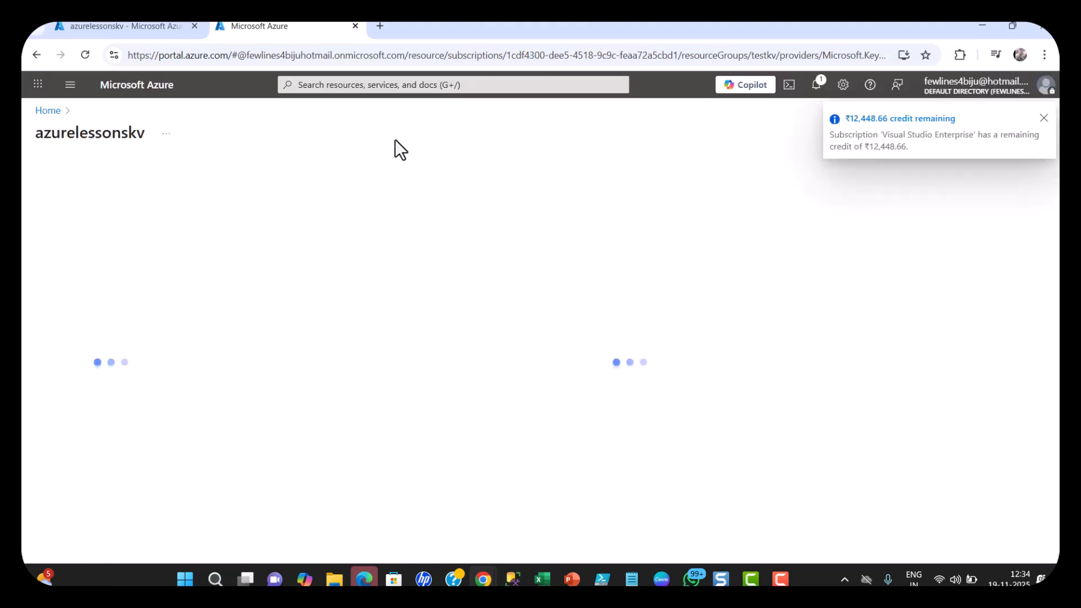
pyautogui.click(1044, 120)
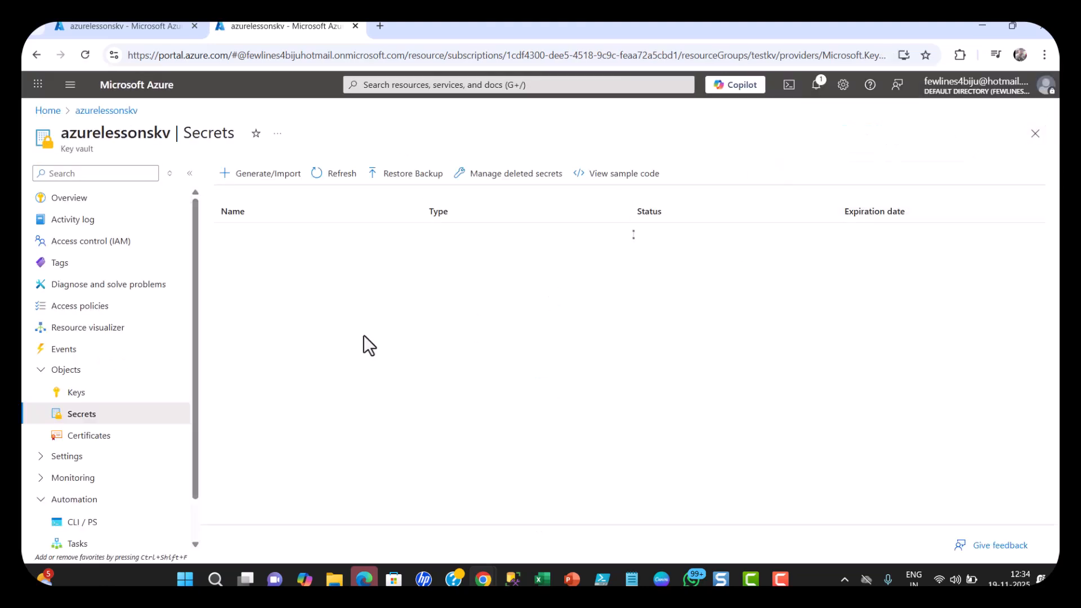
pyautogui.click(80, 245)
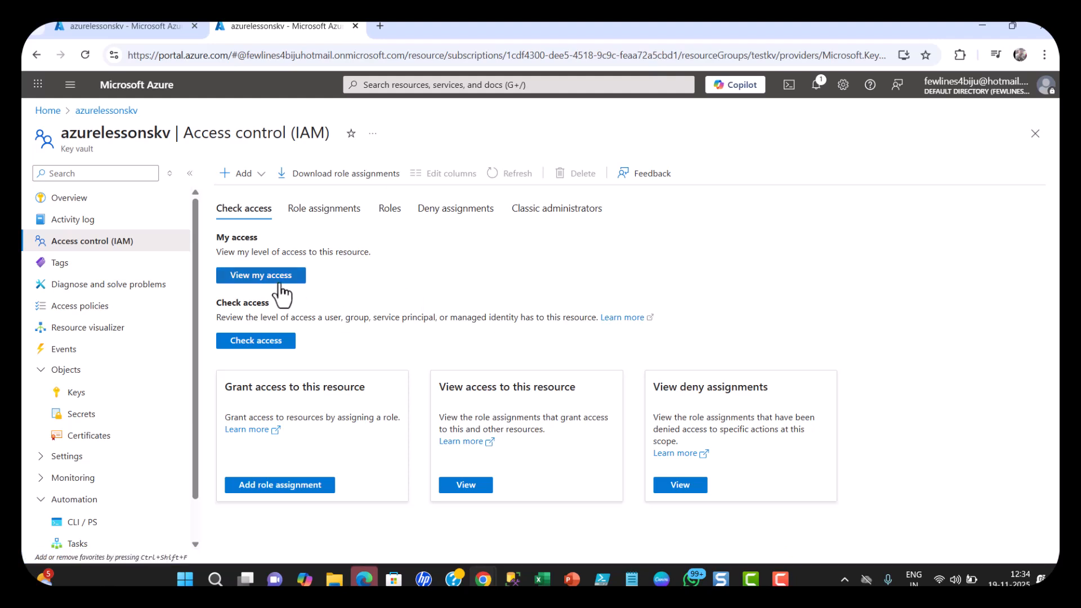
# Start a new role assignment for the vault, find the key roles and choose Key Vault Administrator
pyautogui.click(313, 214)
pyautogui.click(276, 487)
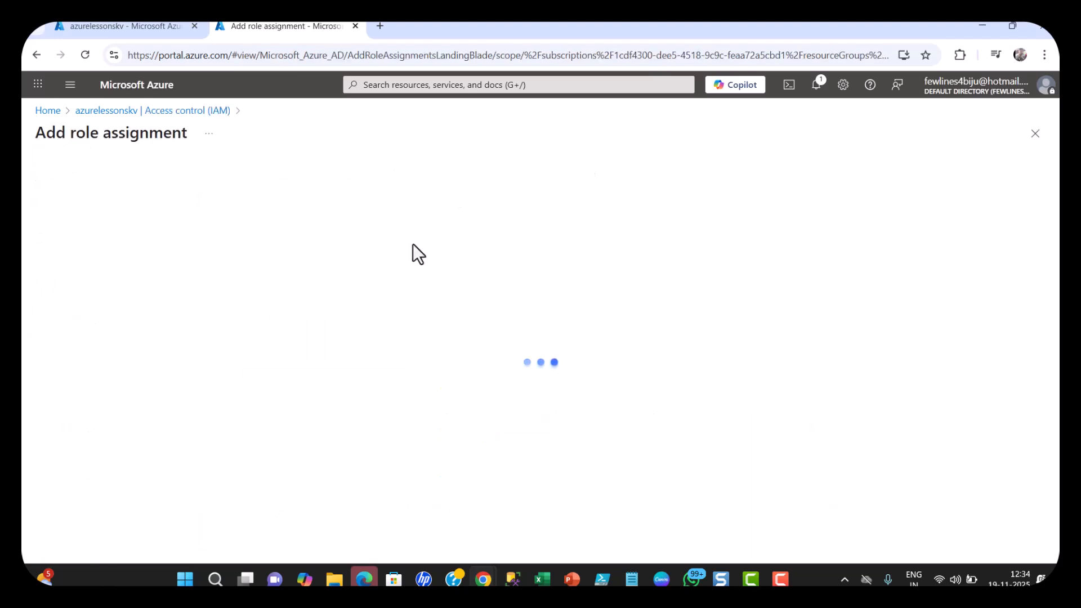
pyautogui.click(113, 319)
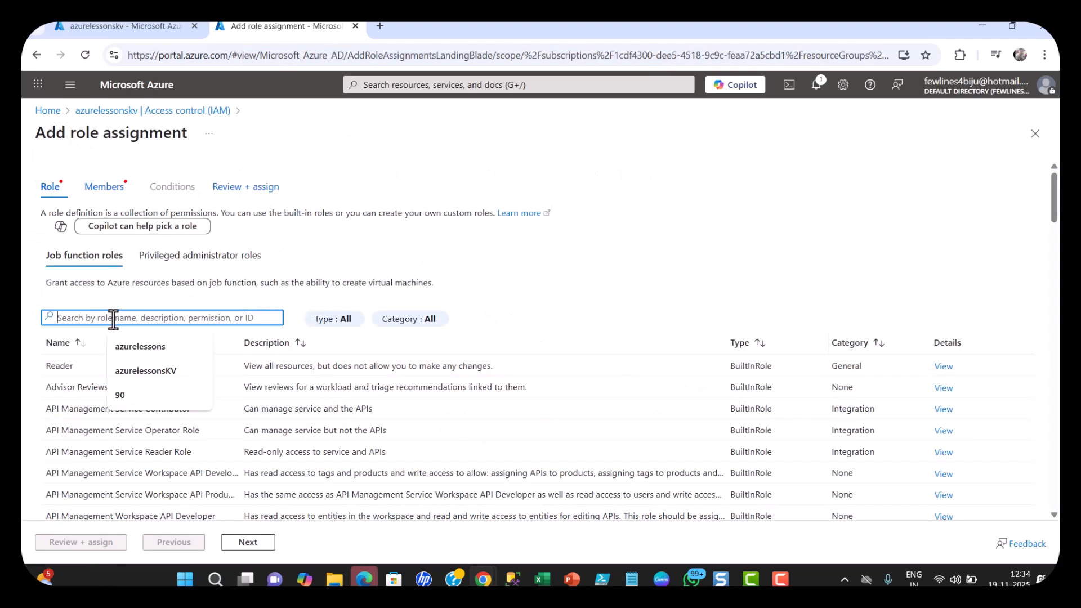
pyautogui.write('key')
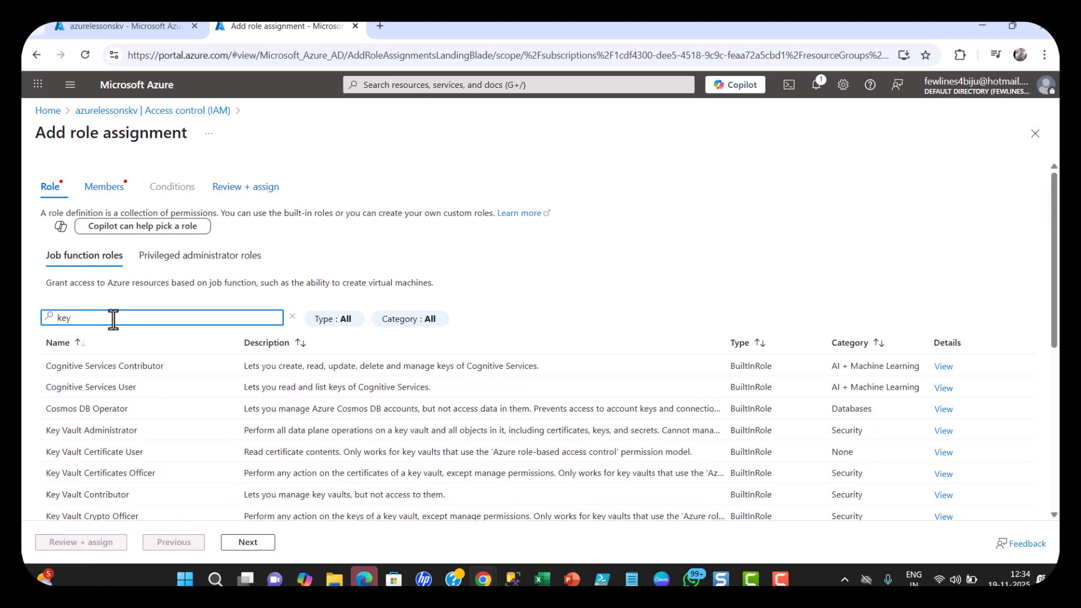
pyautogui.click(97, 431)
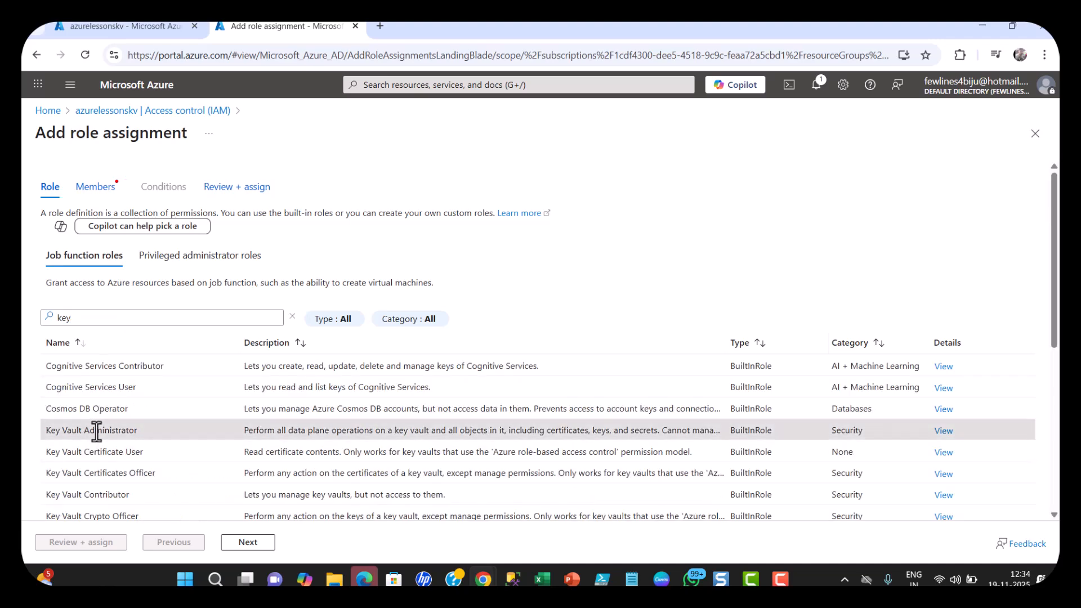
pyautogui.click(247, 542)
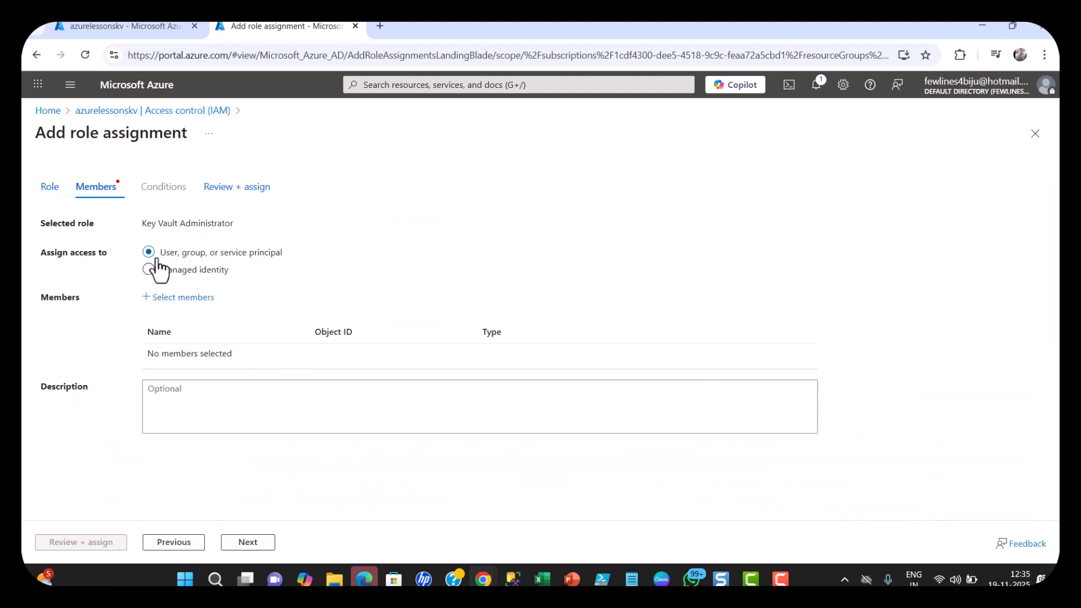
# Add the intended user account as the member of the role assignment, then review and assign the role
pyautogui.click(181, 297)
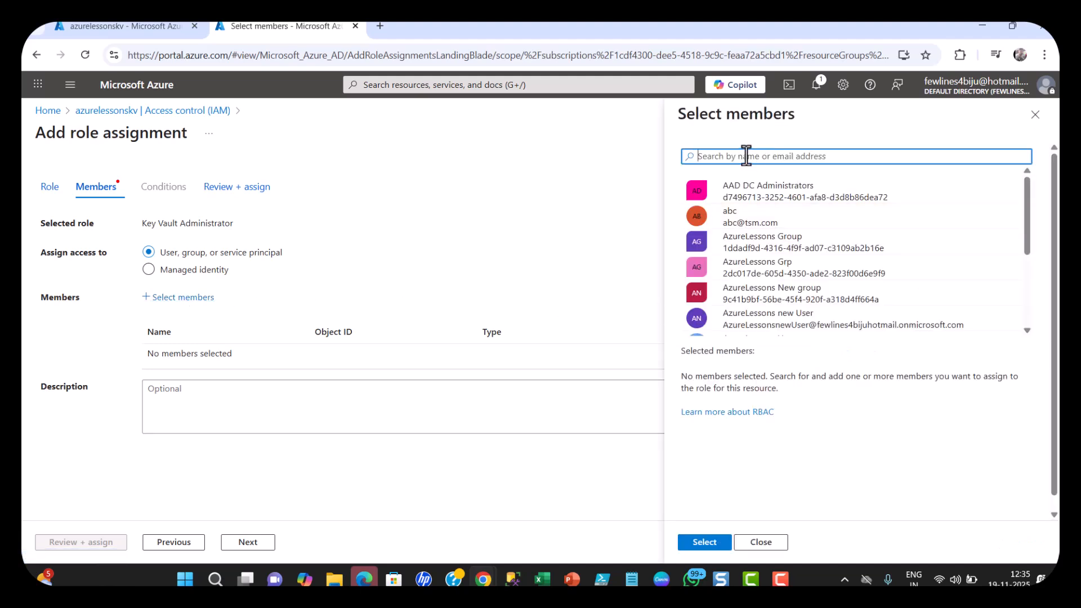
pyautogui.click(746, 156)
pyautogui.write('bij')
pyautogui.click(772, 191)
pyautogui.click(705, 542)
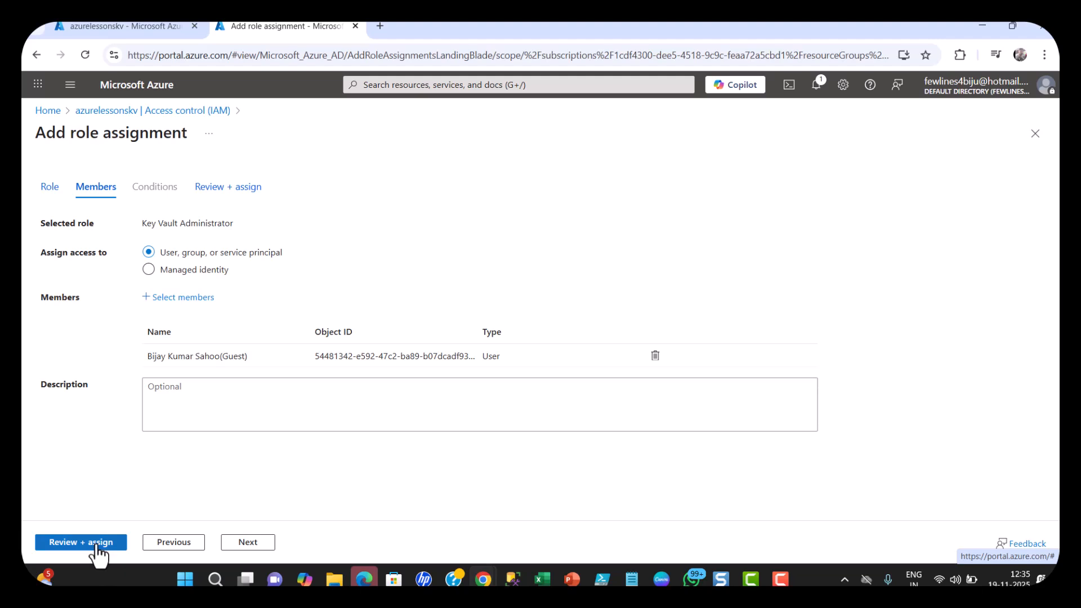
pyautogui.click(97, 542)
pyautogui.click(96, 542)
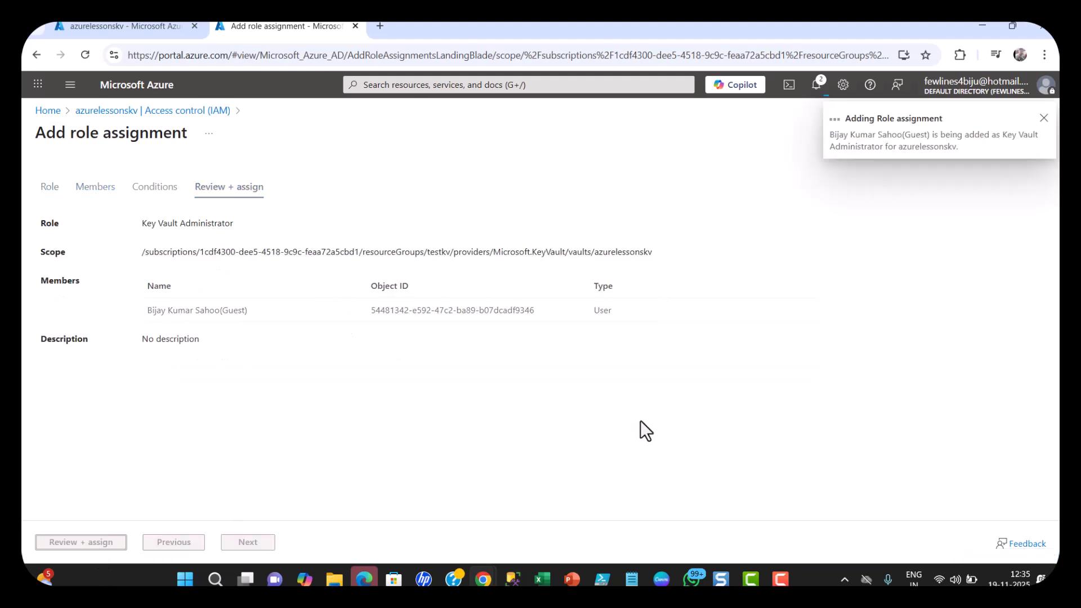
# Reload the secrets list in the original tab and start a secret named AzureLessonssc, pasting in its secret value
pyautogui.click(129, 26)
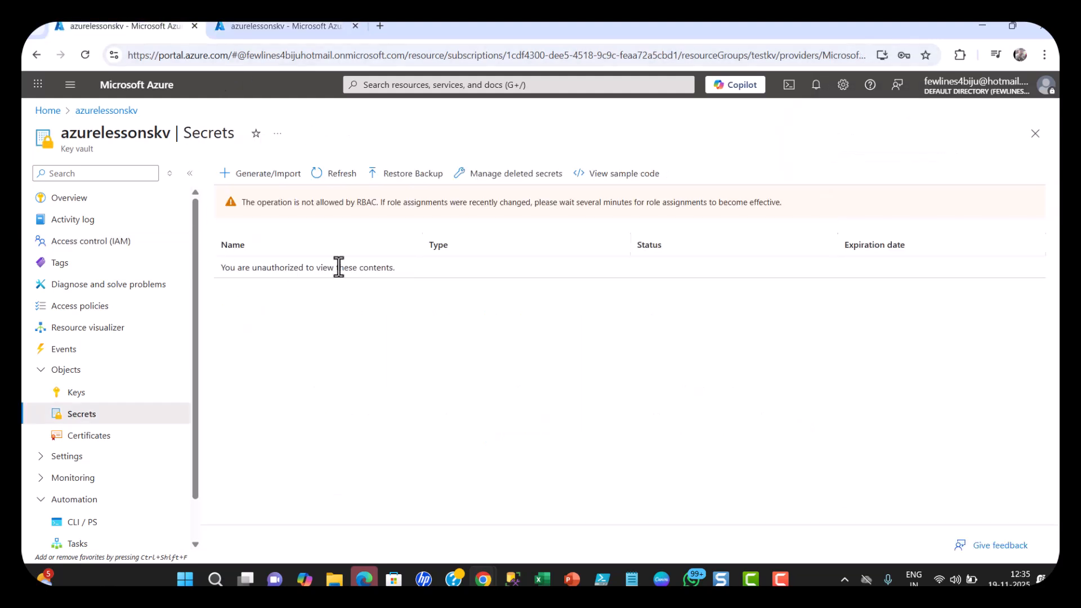
pyautogui.press('F5')
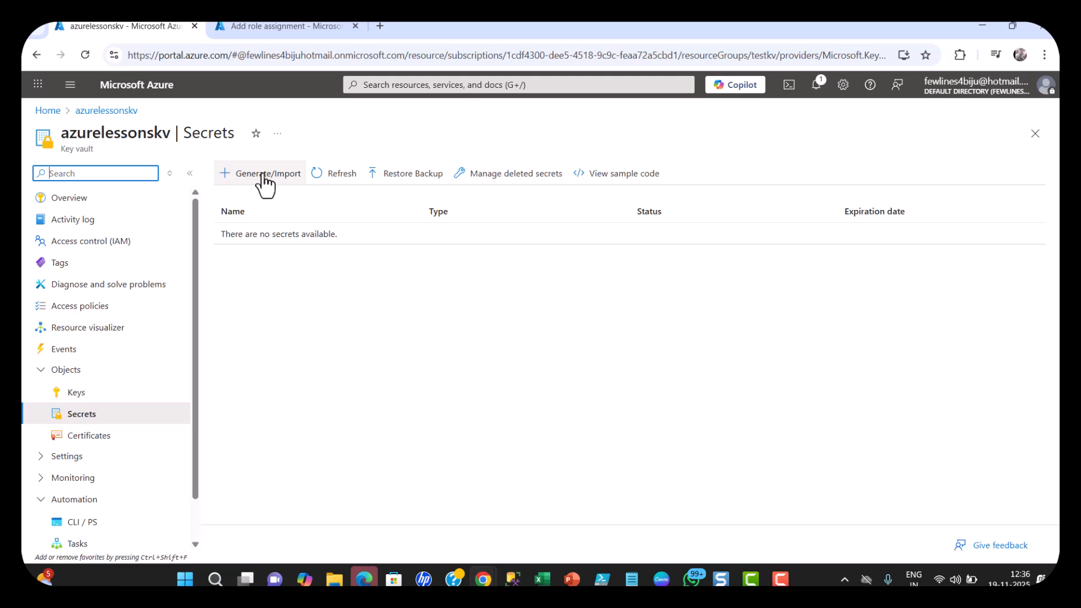
pyautogui.click(253, 177)
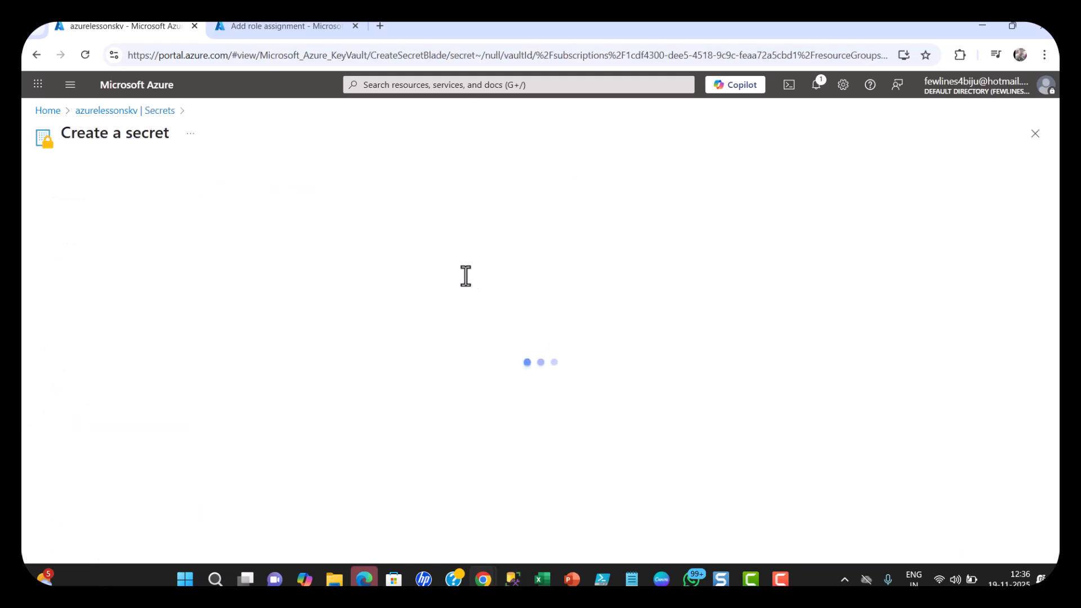
pyautogui.click(256, 217)
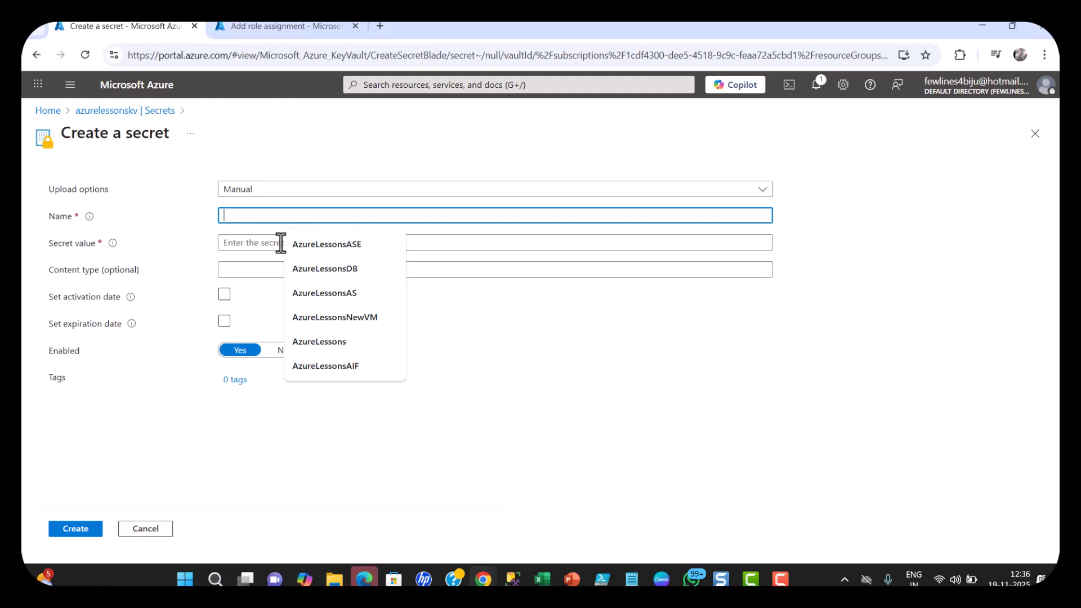
pyautogui.click(335, 344)
pyautogui.write('sc')
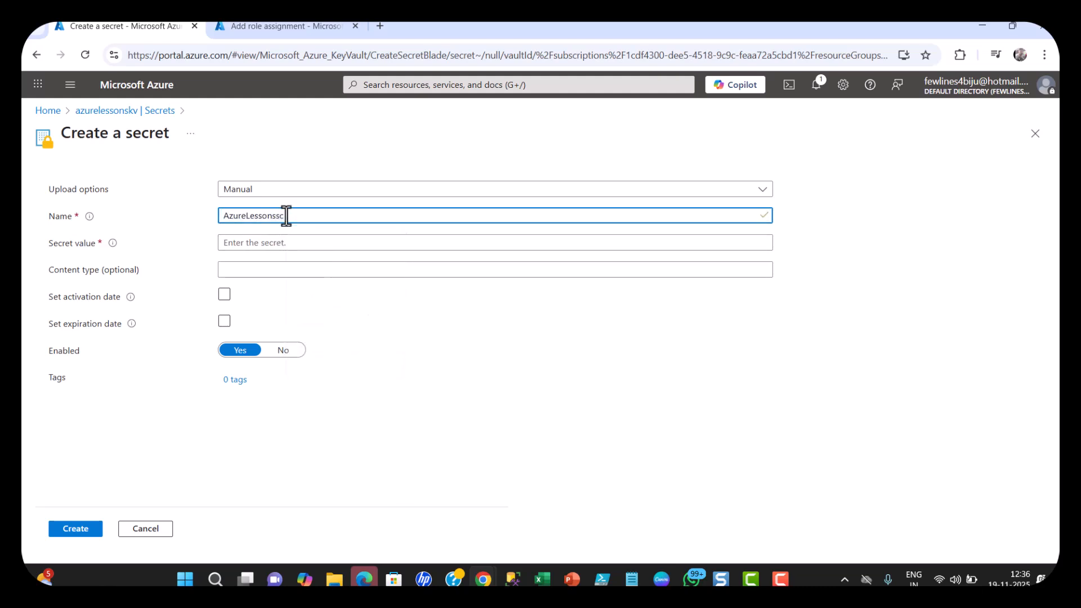
pyautogui.click(267, 243)
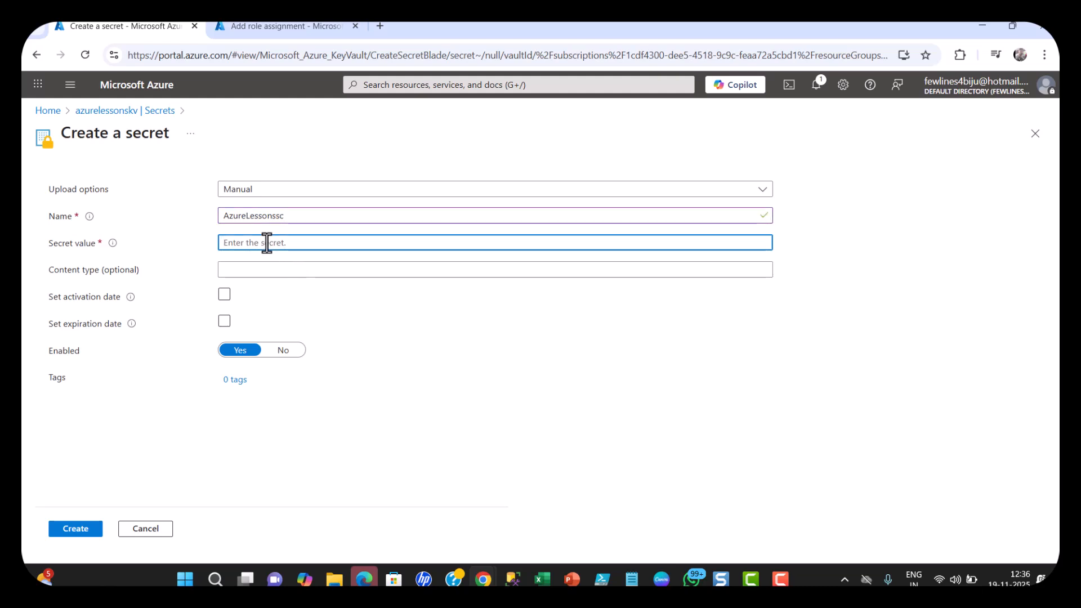
pyautogui.hotkey('ctrl', 'v')
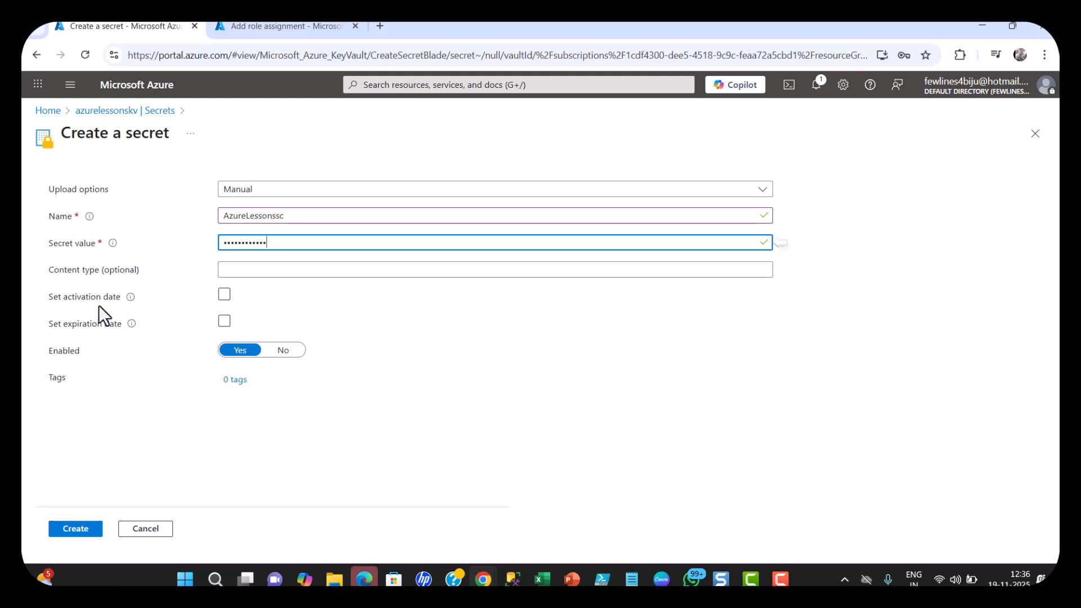
# Enable the secret's activation date, set its expiration date to 11/19/2026 and create the secret
pyautogui.click(224, 294)
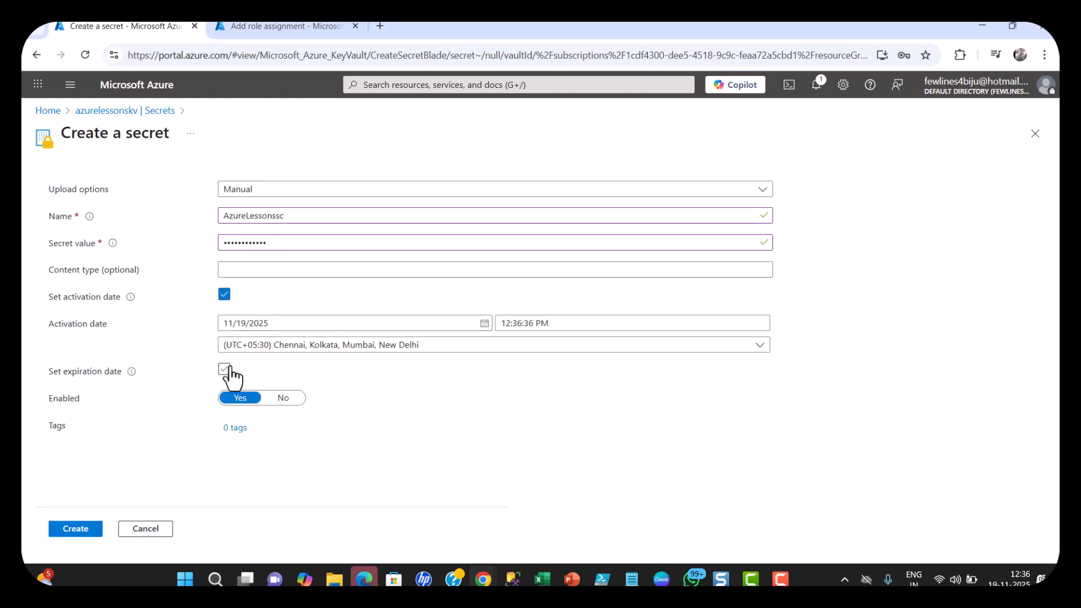
pyautogui.click(224, 369)
pyautogui.click(286, 395)
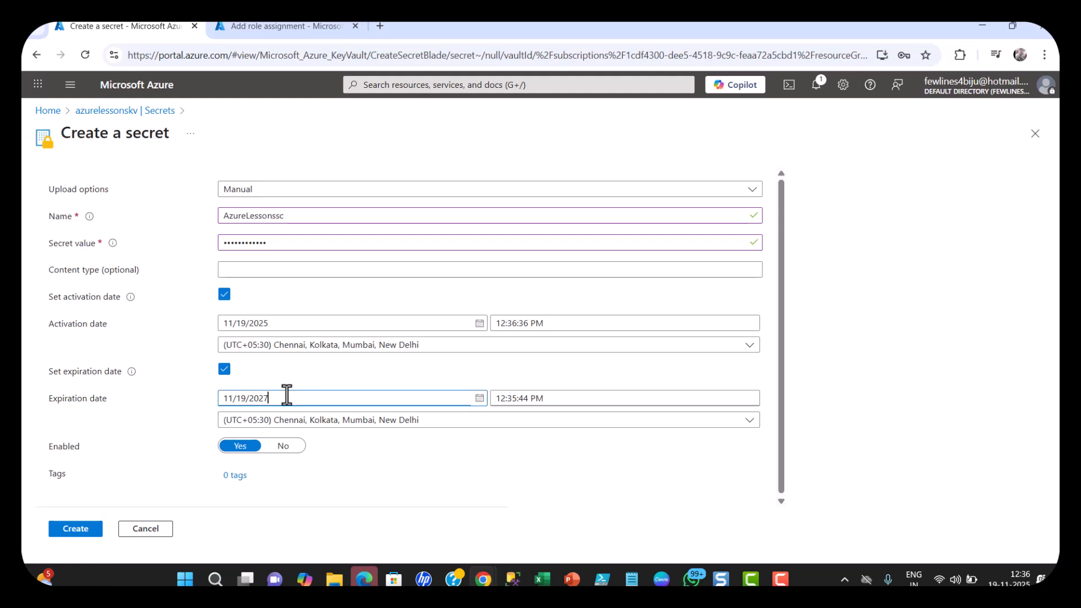
pyautogui.press('BackSpace')
pyautogui.write('6')
pyautogui.click(83, 530)
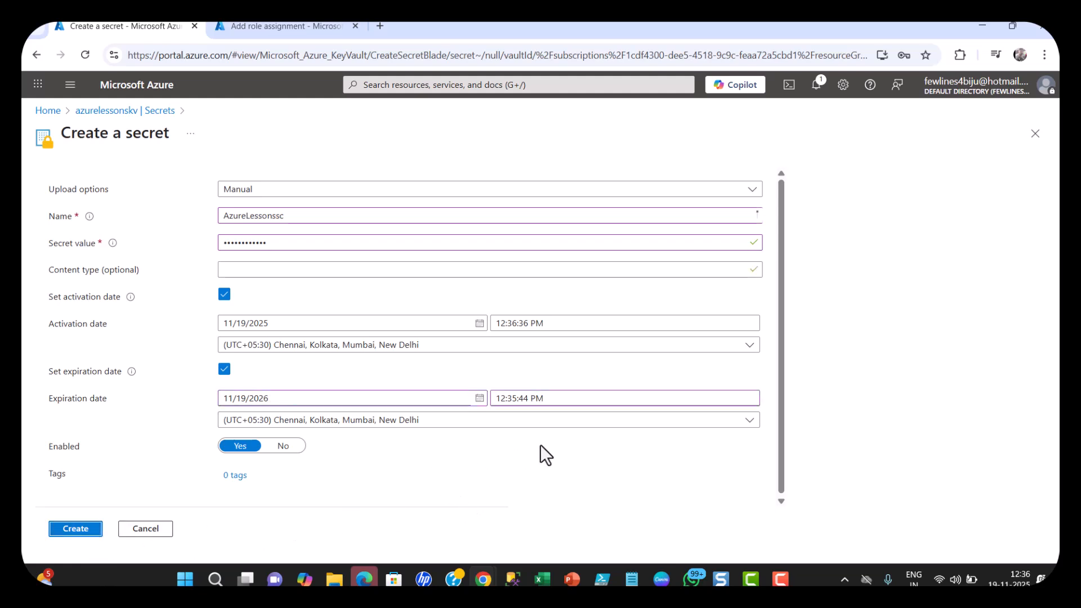
pyautogui.click(83, 530)
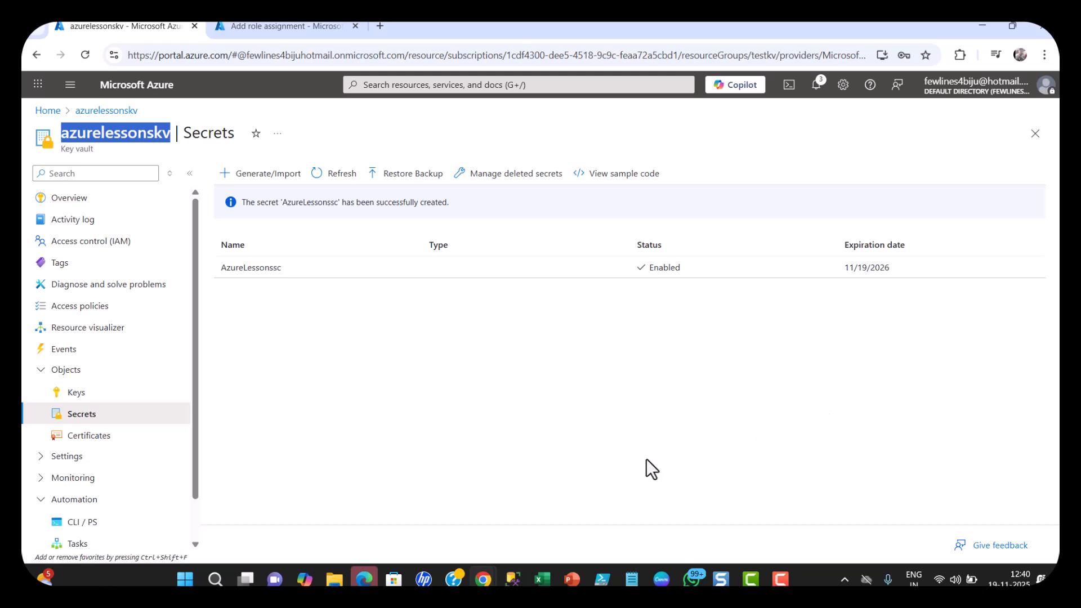
# Switch to Windows PowerShell ISE and examine the az keyvault secret set command and its --vault-name parameter
pyautogui.moveTo(607, 583)
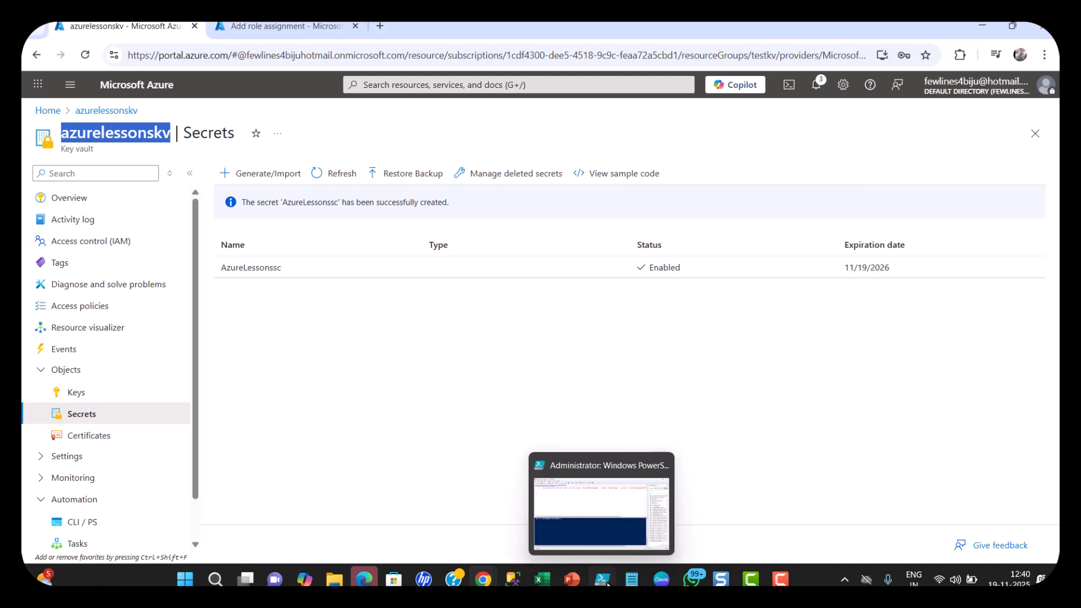
pyautogui.click(619, 505)
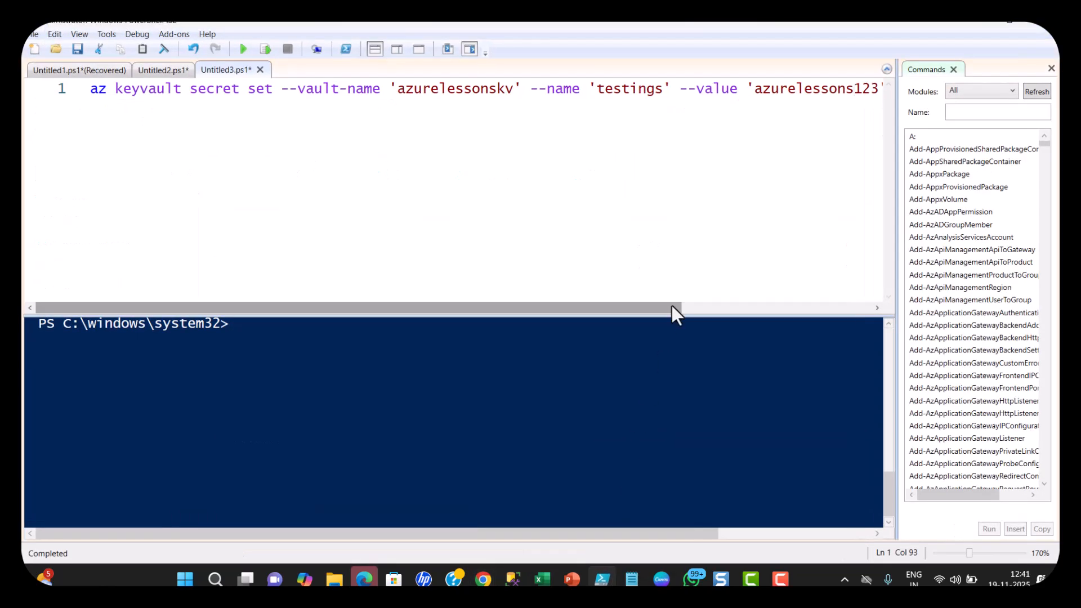
pyautogui.click(89, 90)
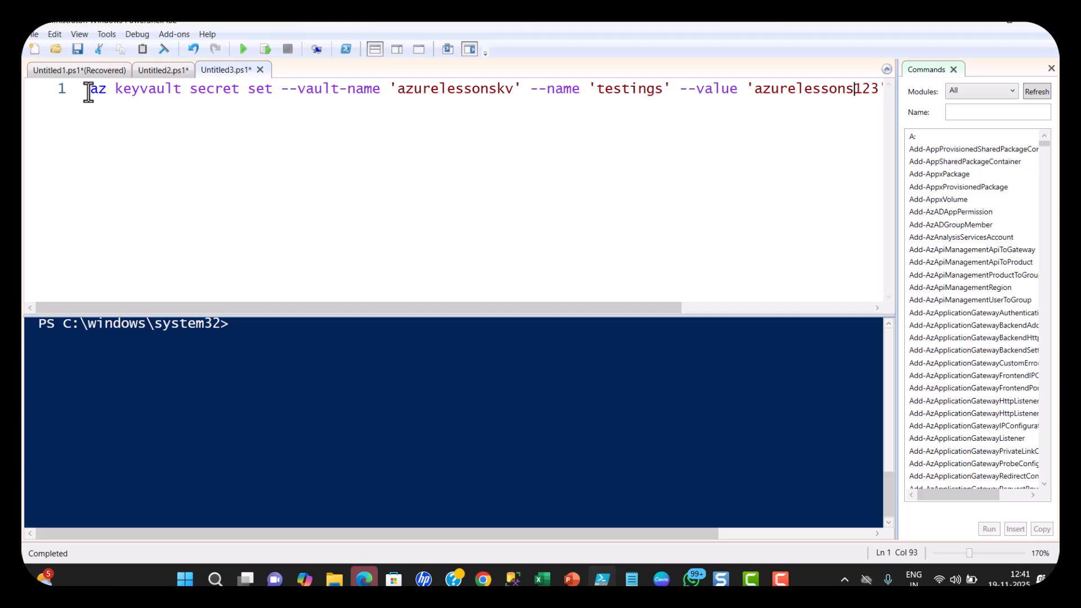
pyautogui.moveTo(89, 91); pyautogui.dragTo(273, 93)
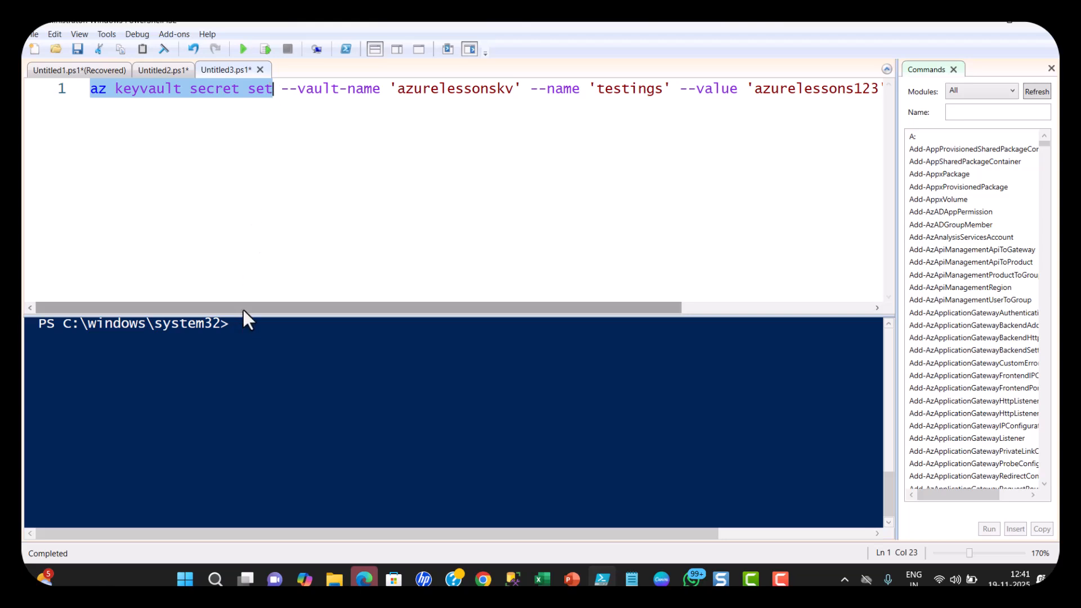
pyautogui.moveTo(242, 308); pyautogui.dragTo(284, 185)
pyautogui.moveTo(280, 89); pyautogui.dragTo(381, 89)
pyautogui.doubleClick(444, 90)
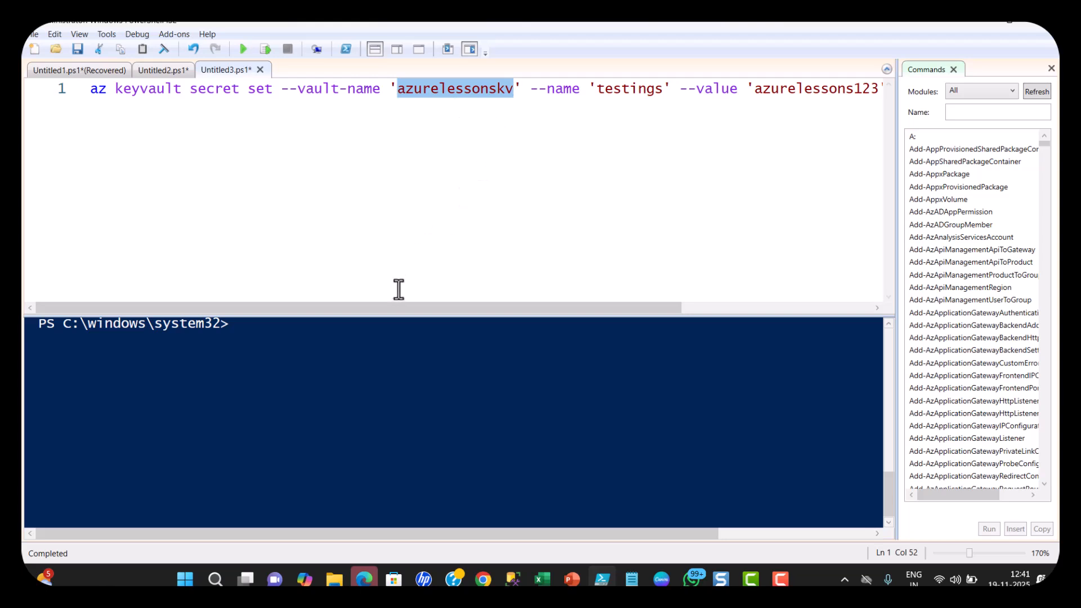
pyautogui.moveTo(379, 307); pyautogui.dragTo(601, 298)
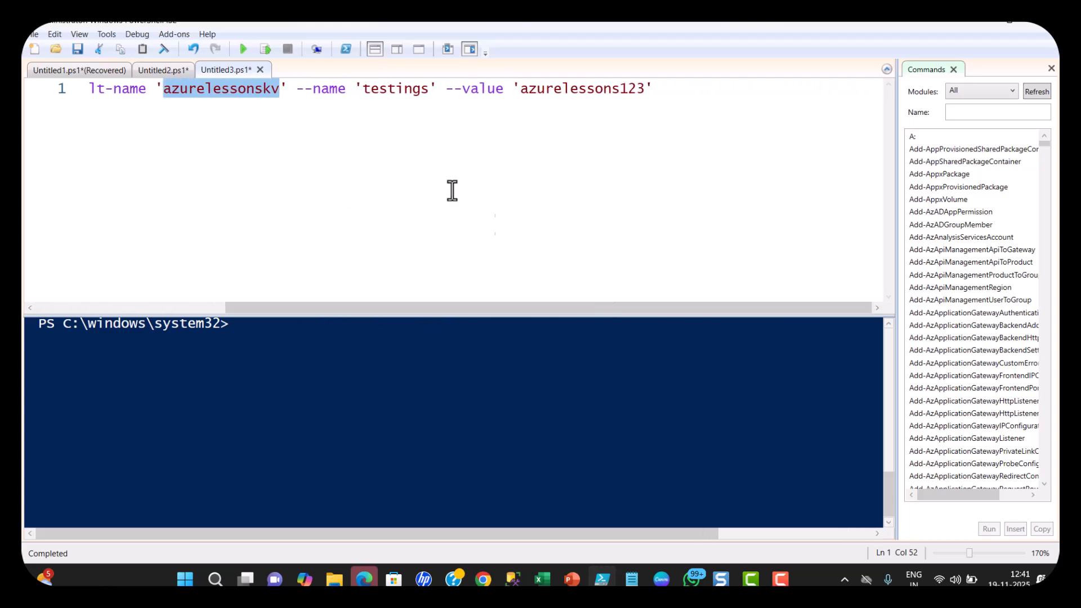
# Examine the --name and --value parameters at the end of the secret creation command
pyautogui.doubleClick(323, 89)
pyautogui.moveTo(291, 89); pyautogui.dragTo(438, 91)
pyautogui.click(471, 102)
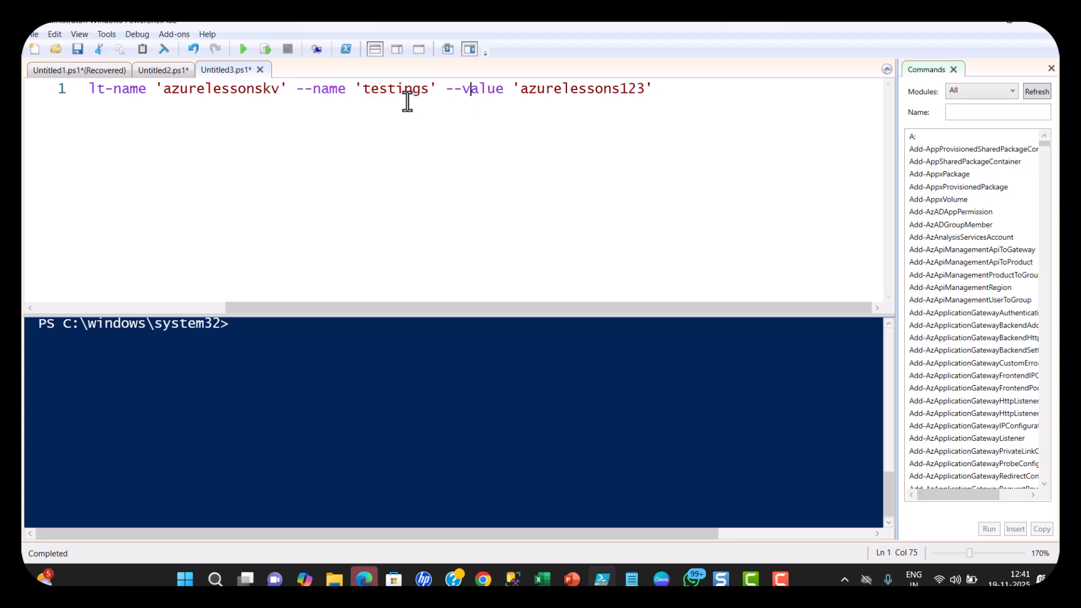
pyautogui.doubleClick(392, 90)
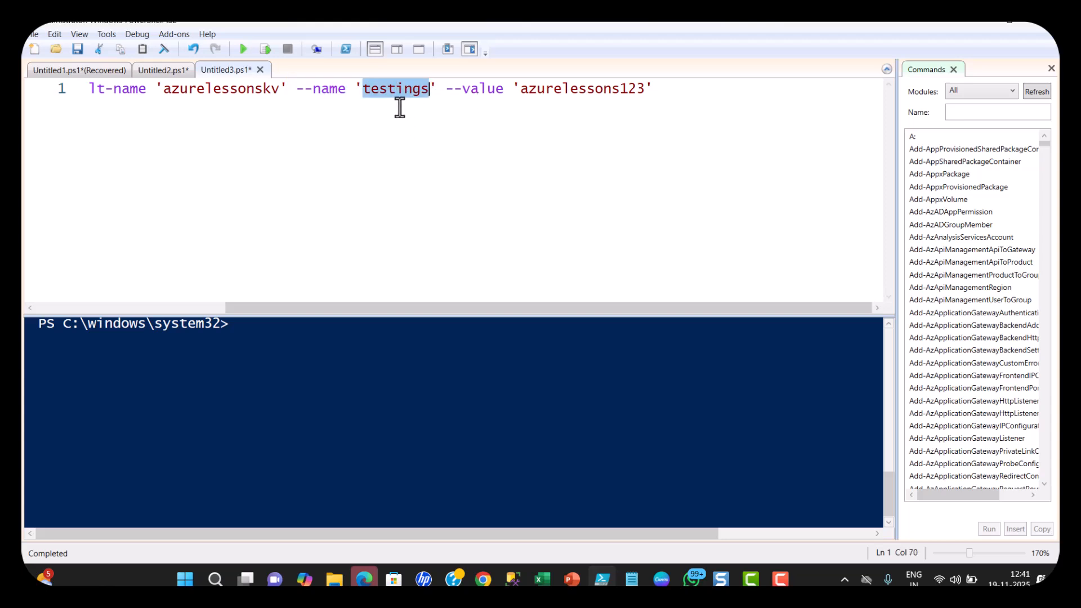
pyautogui.click(469, 89)
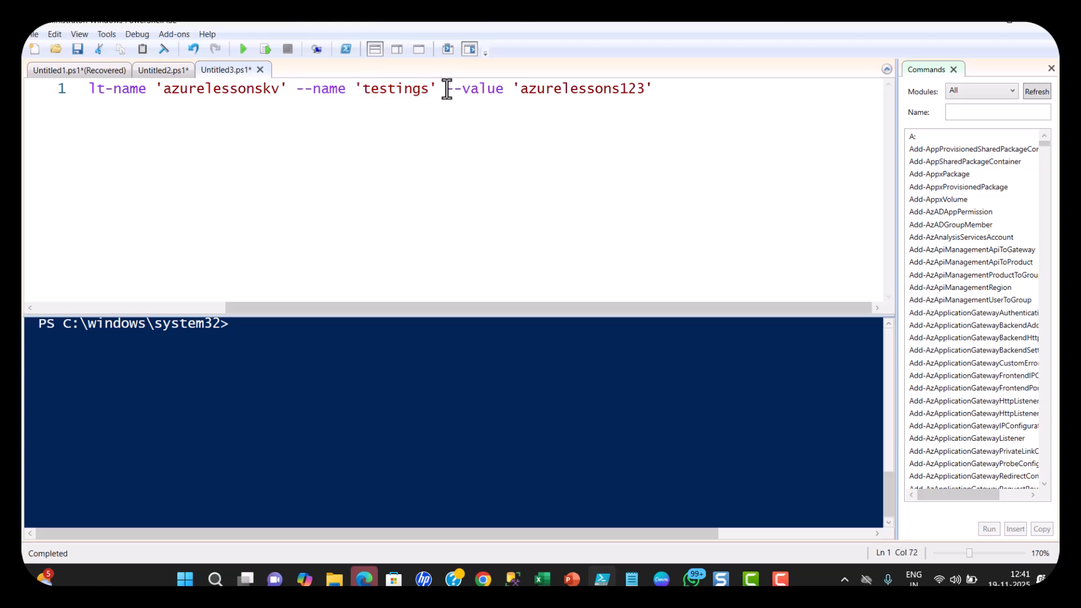
pyautogui.doubleClick(400, 89)
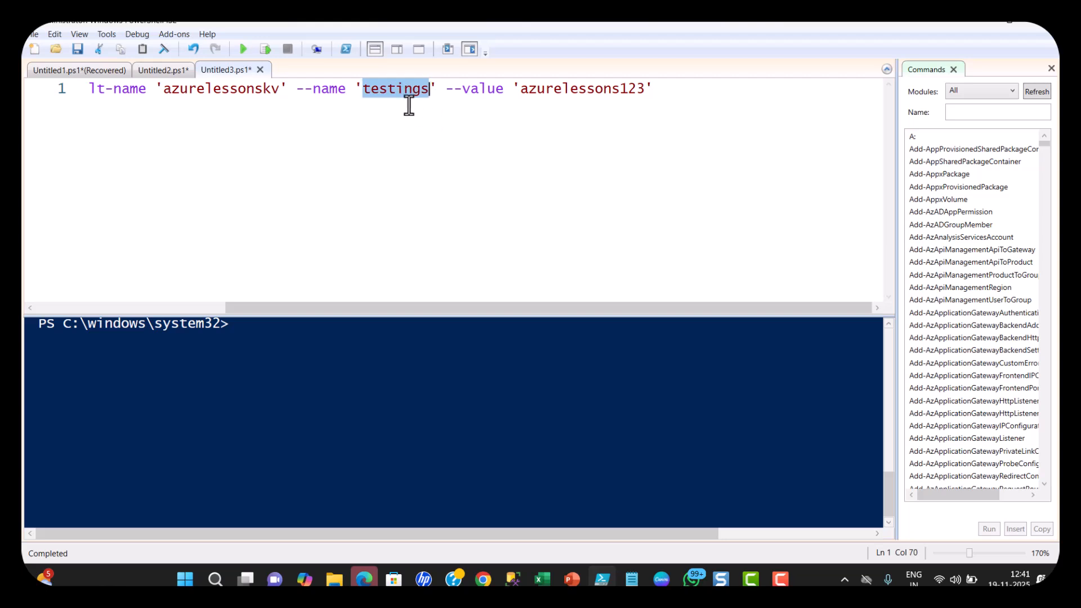
pyautogui.moveTo(446, 89); pyautogui.dragTo(677, 96)
pyautogui.click(677, 96)
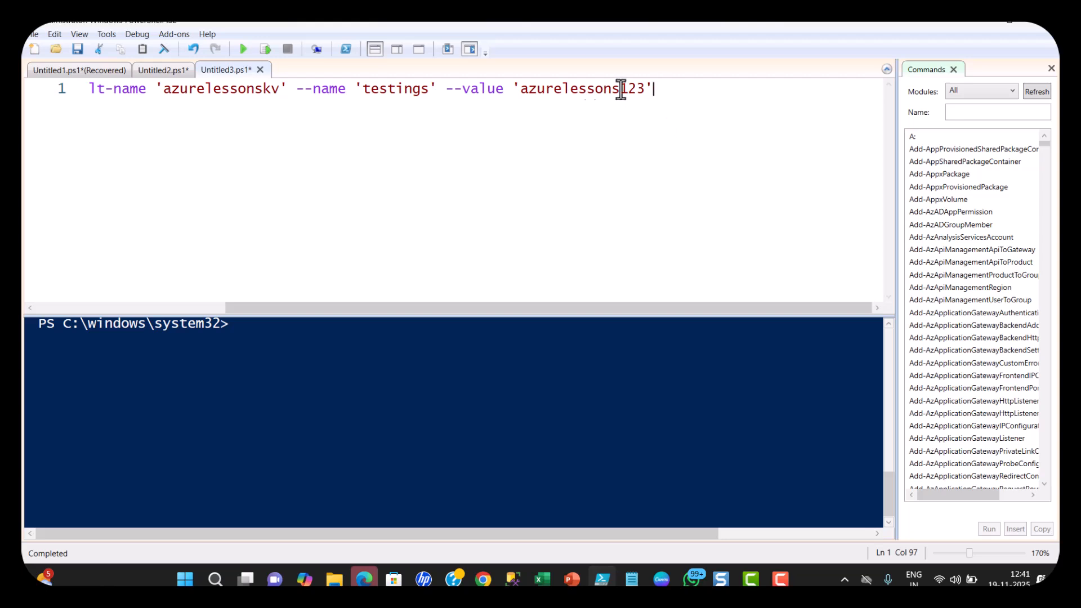
# Copy the entire az keyvault secret set command from the script and switch to the Azure portal in the browser
pyautogui.moveTo(668, 97); pyautogui.dragTo(56, 97)
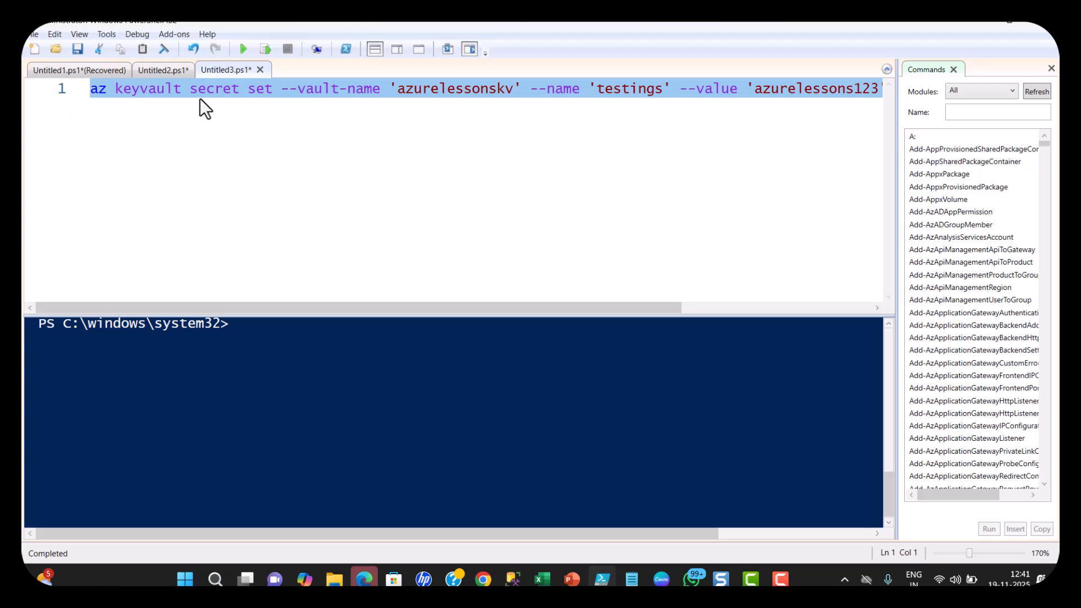
pyautogui.rightClick(245, 91)
pyautogui.click(280, 117)
pyautogui.moveTo(510, 580)
pyautogui.click(629, 510)
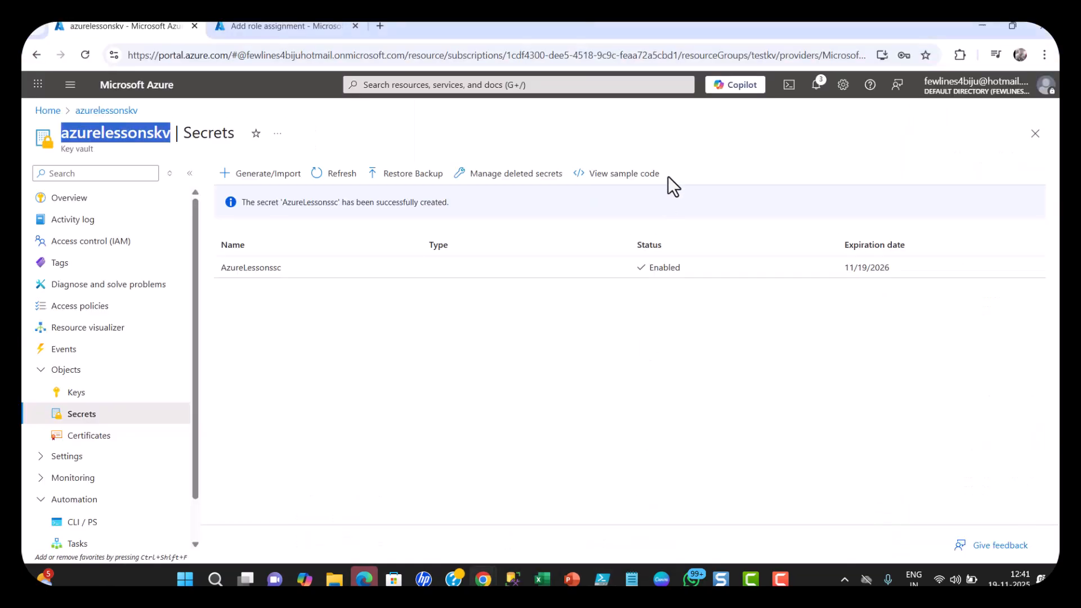
# Start Cloud Shell from the Add role assignment page and enlarge its pane to cover most of the page
pyautogui.click(277, 28)
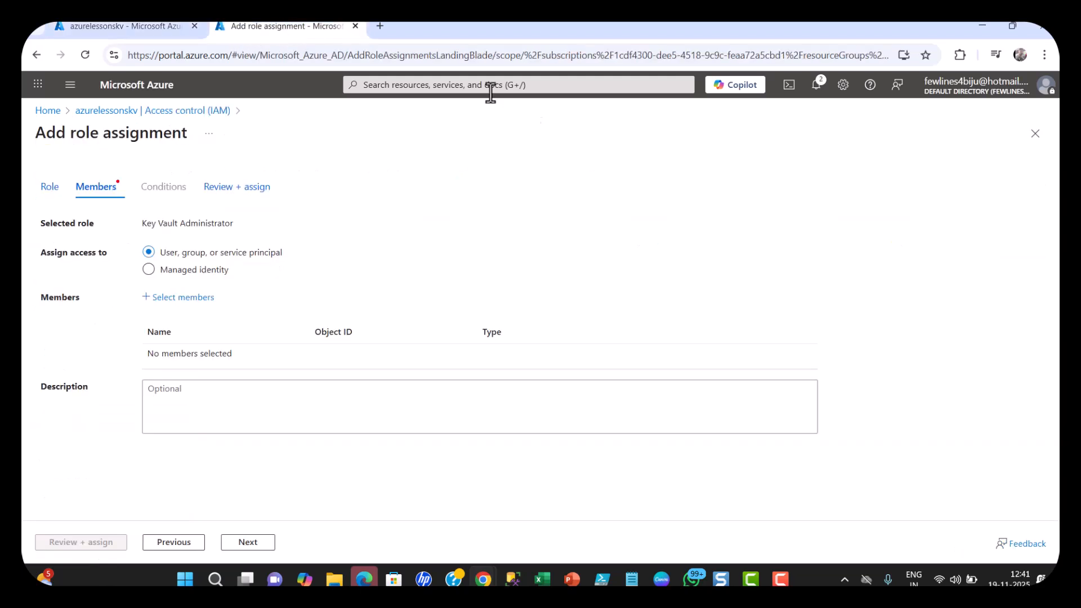
pyautogui.click(789, 87)
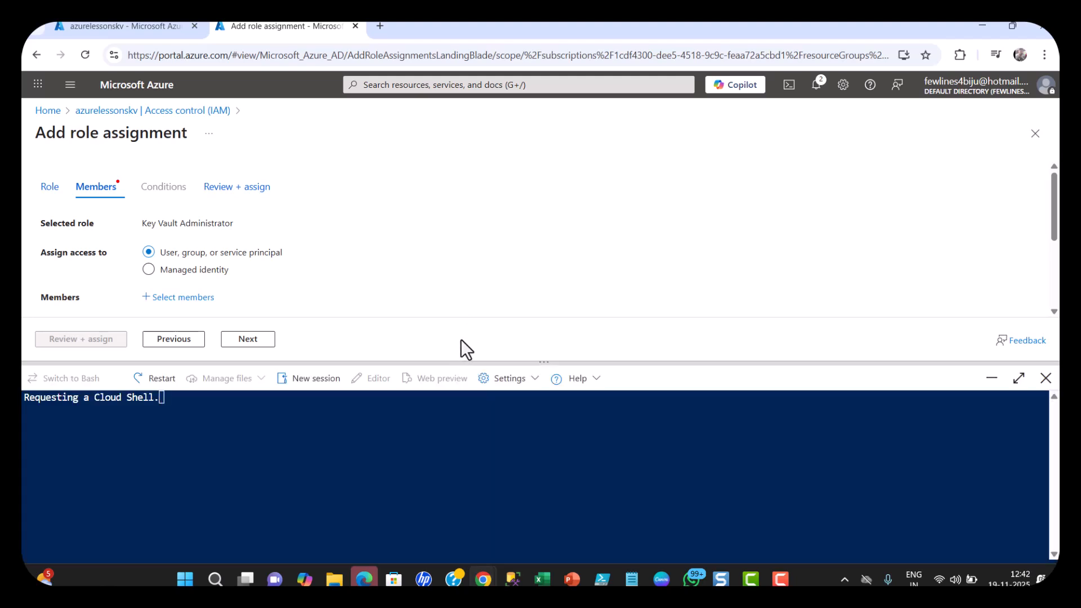
pyautogui.moveTo(454, 363); pyautogui.dragTo(489, 181)
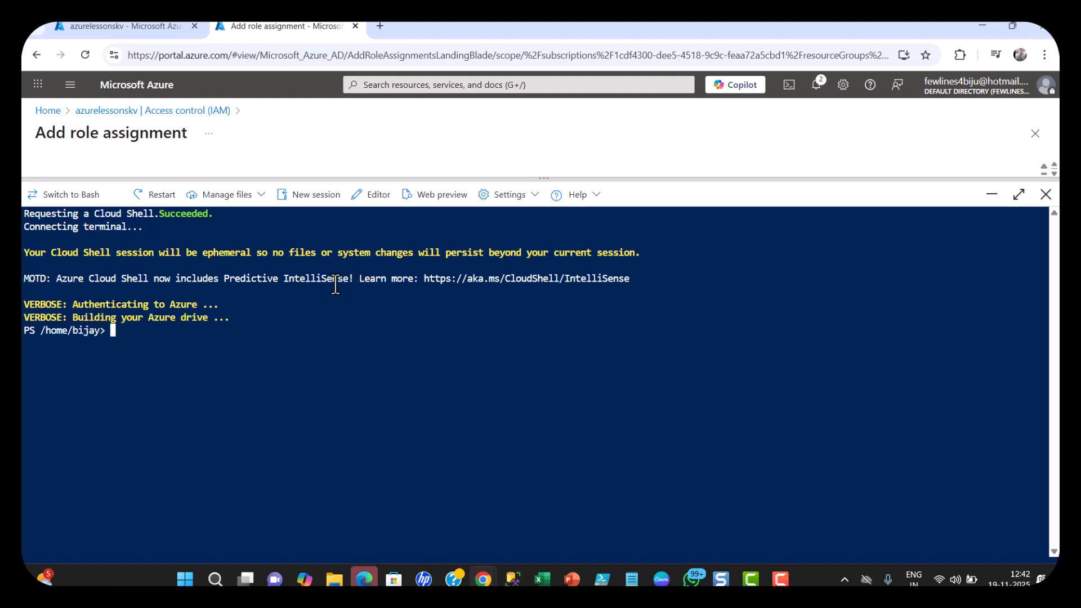
# Paste and run the copied az keyvault secret set command, including its secret value, to create the secret testings in azurelessonskv
pyautogui.rightClick(127, 333)
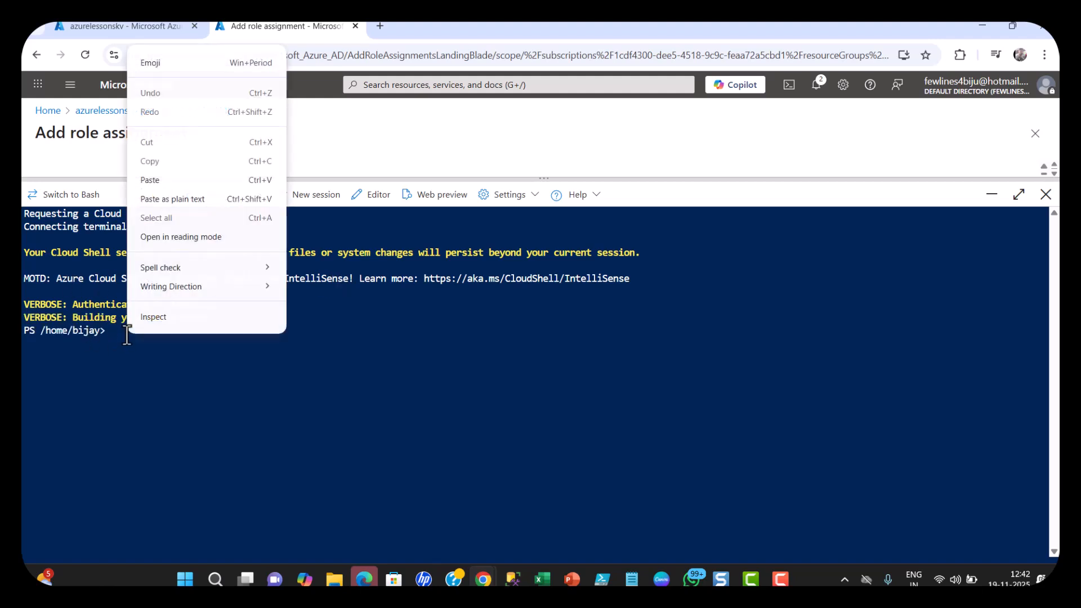
pyautogui.click(155, 195)
pyautogui.press('Return')
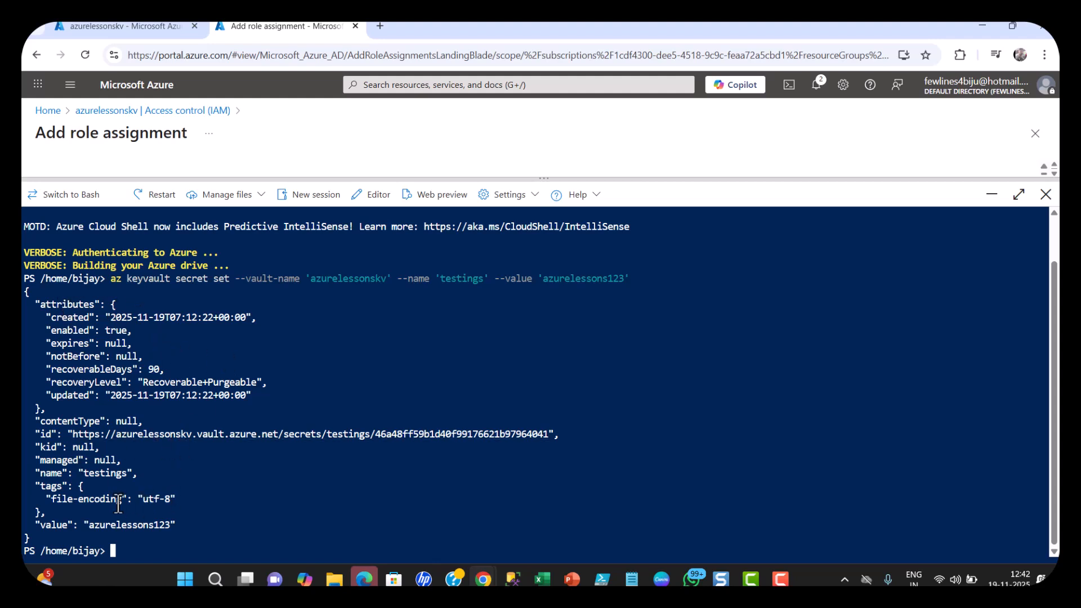
# Reload the azurelessonskv secrets list in the original tab and open the versions of the testings secret
pyautogui.click(145, 25)
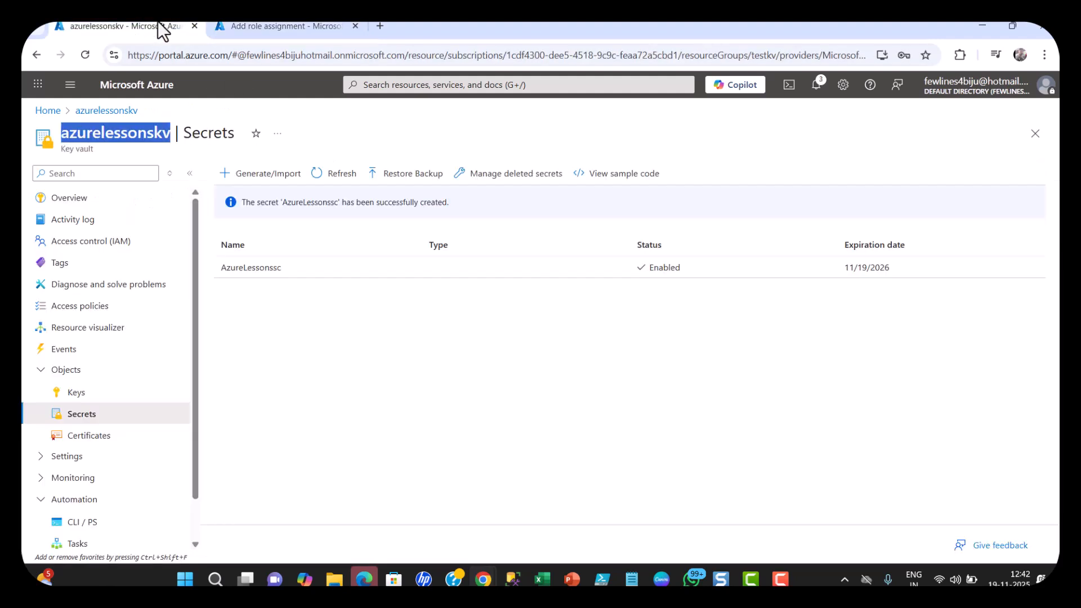
pyautogui.click(85, 55)
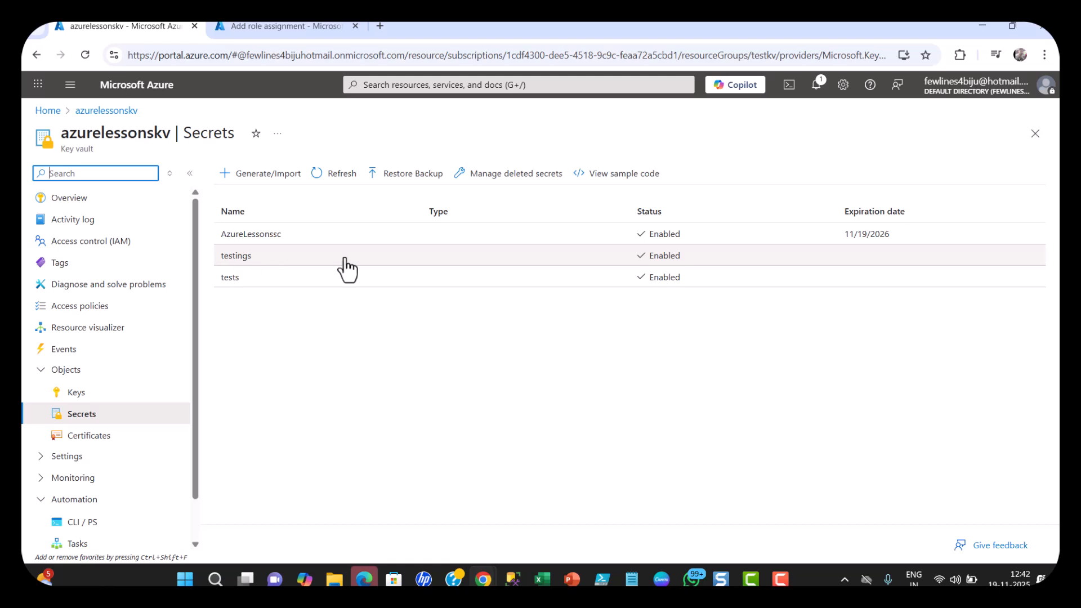
pyautogui.click(241, 260)
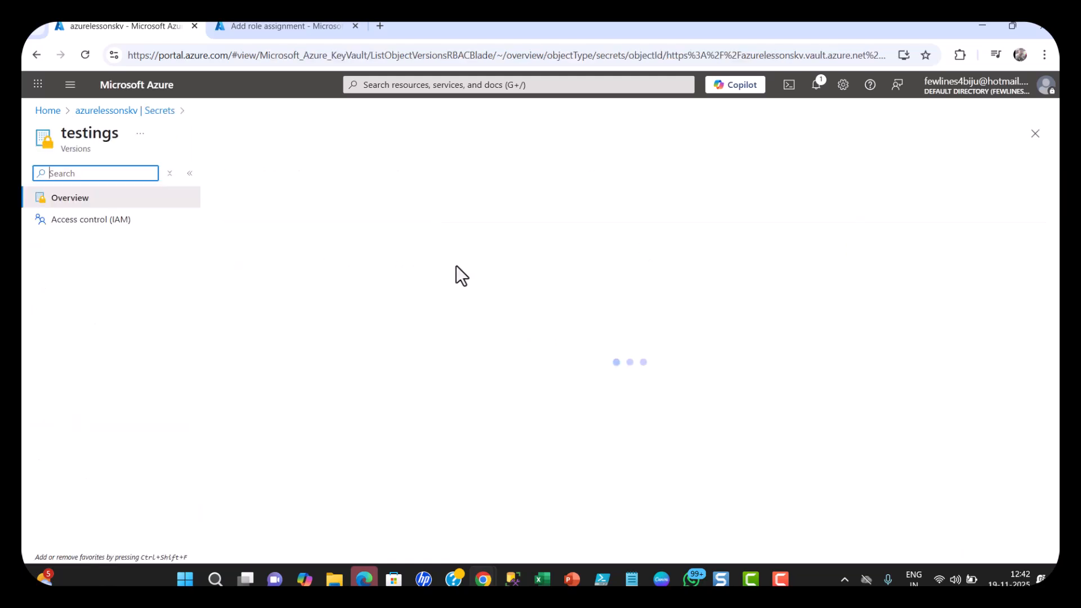